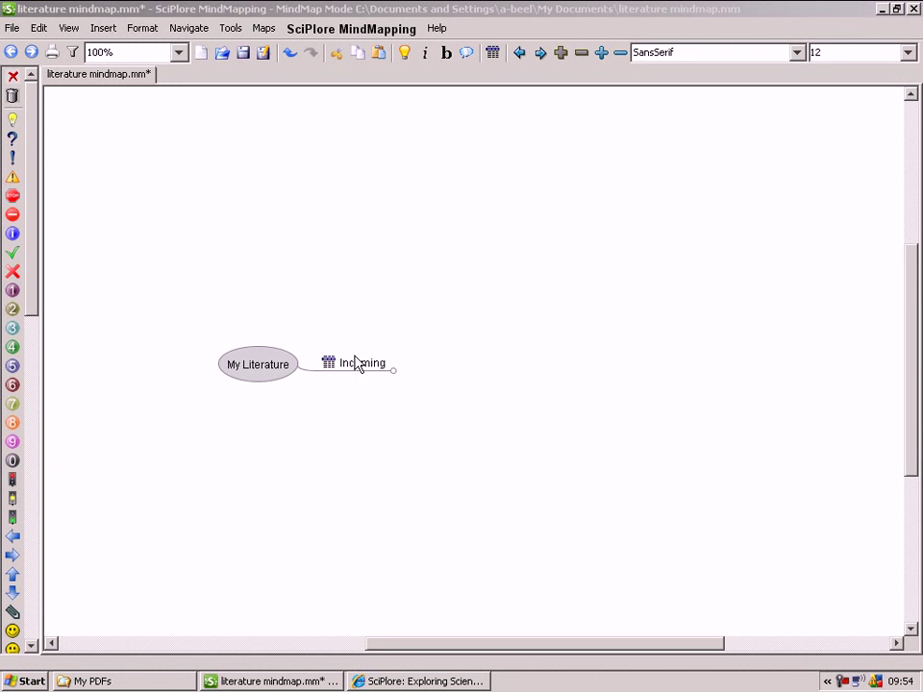
# Unfold the Incoming node in the mind map and bring up the My PDFs folder window.
pyautogui.click(356, 370)
pyautogui.click(356, 370)
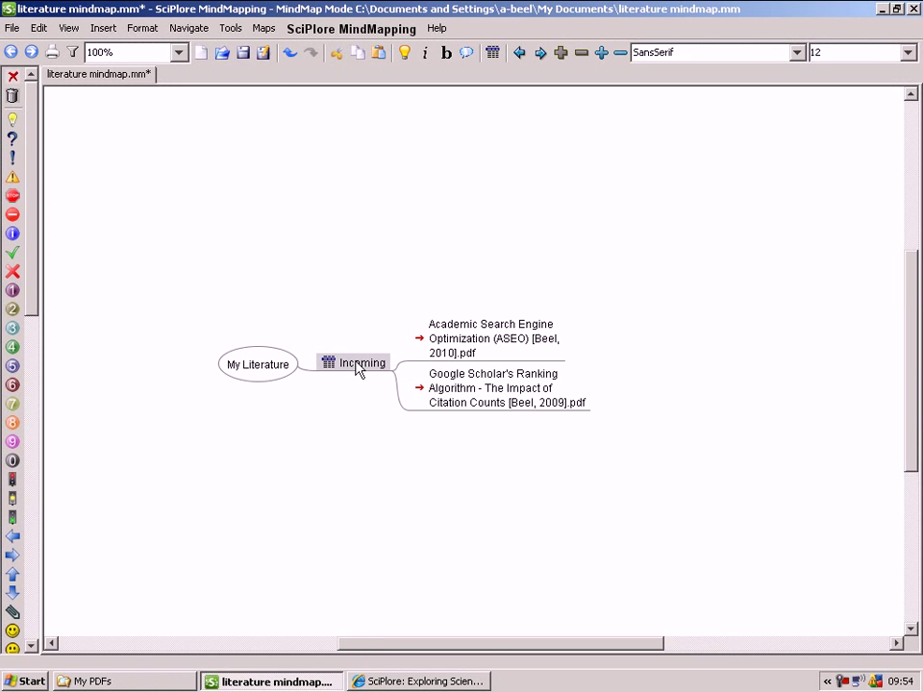
pyautogui.click(144, 683)
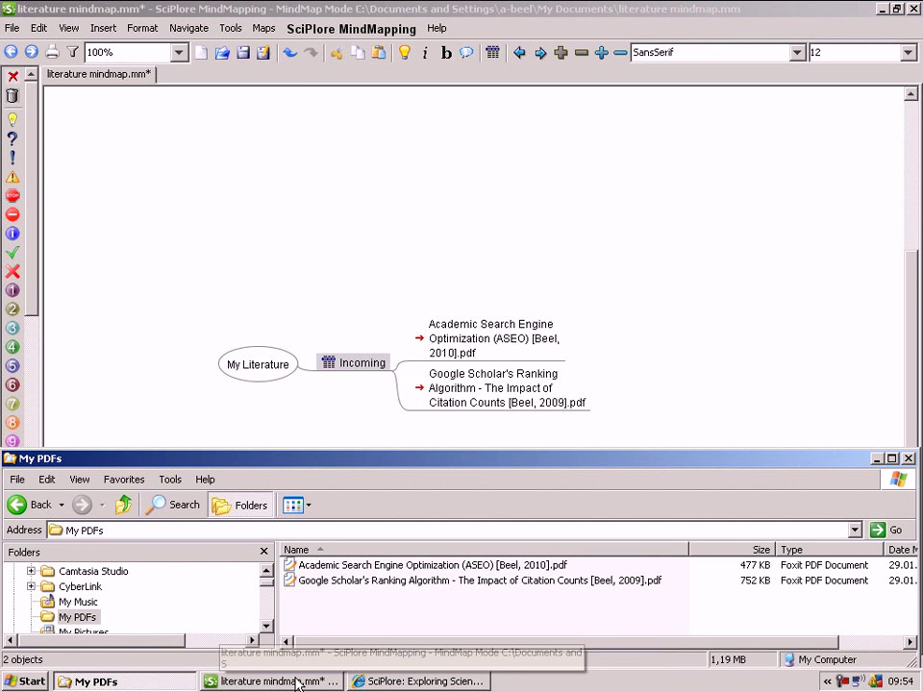
# Switch to Internet Explorer and save the "Information Retrieval on Mind Maps – What could it be good for?" PDF into My PDFs.
pyautogui.click(402, 681)
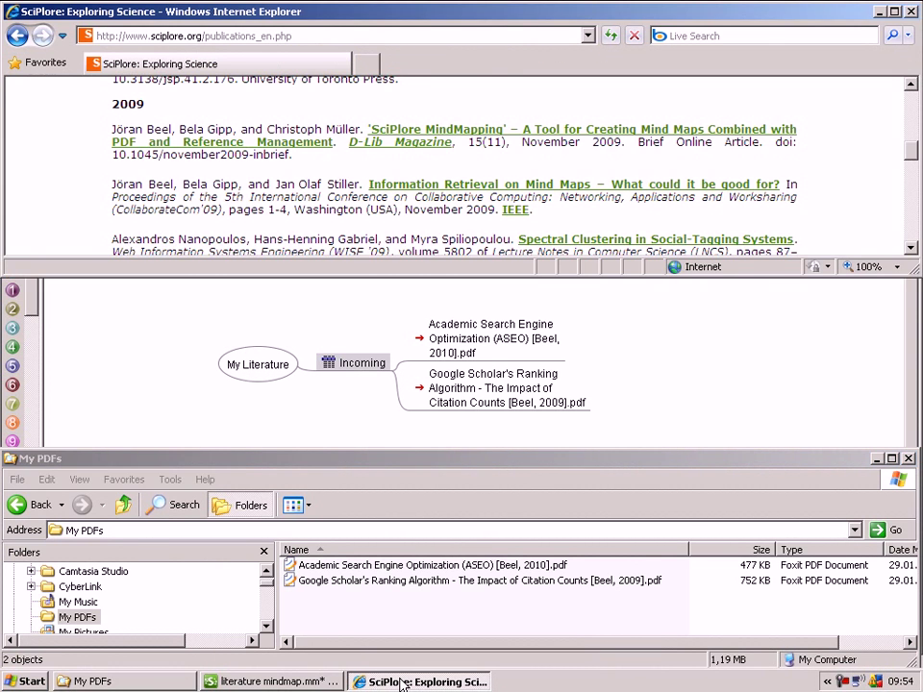
pyautogui.rightClick(427, 187)
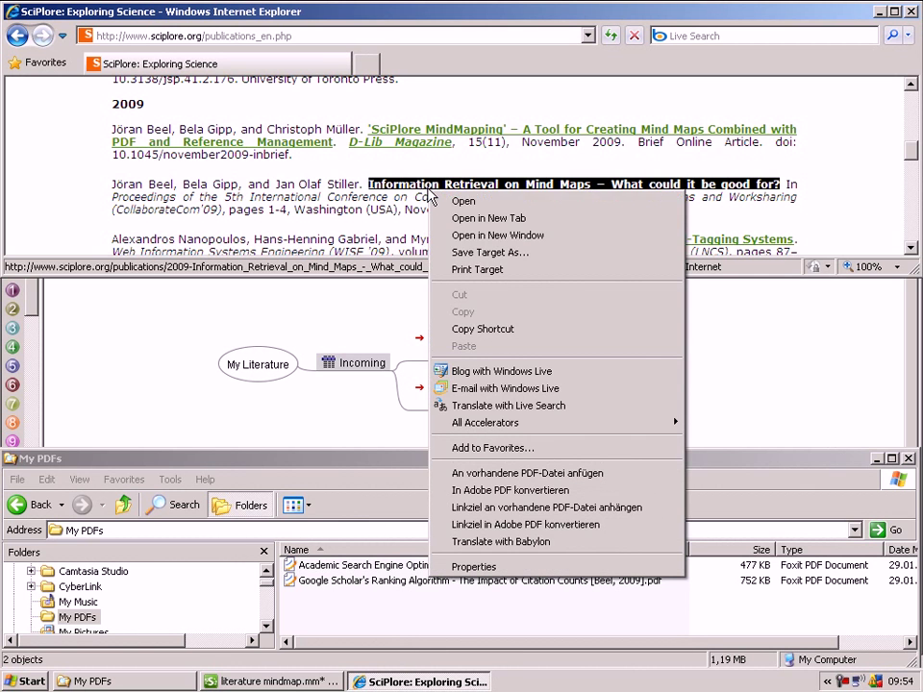
pyautogui.click(486, 253)
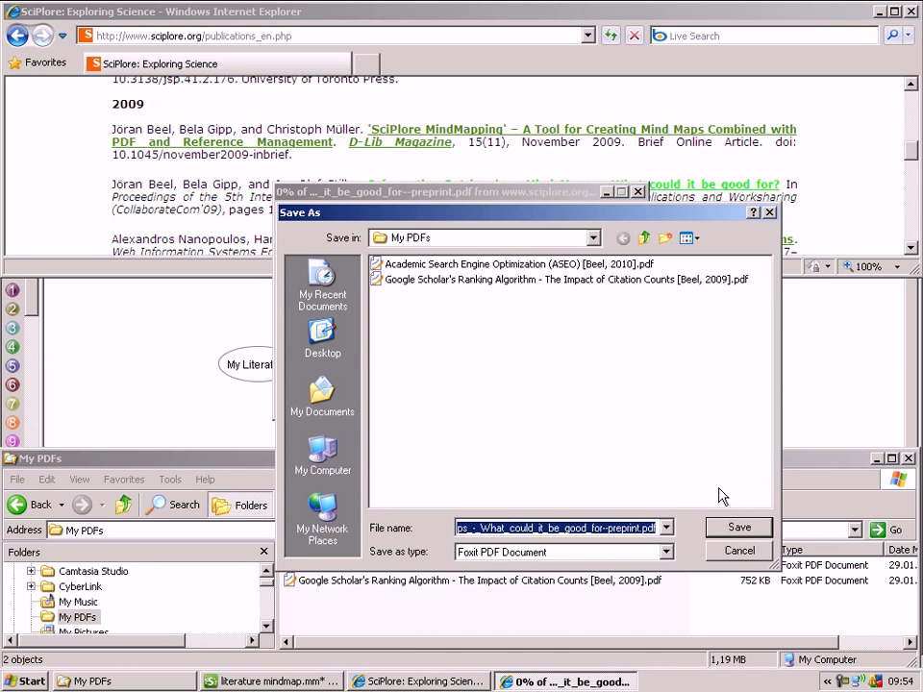
pyautogui.click(759, 527)
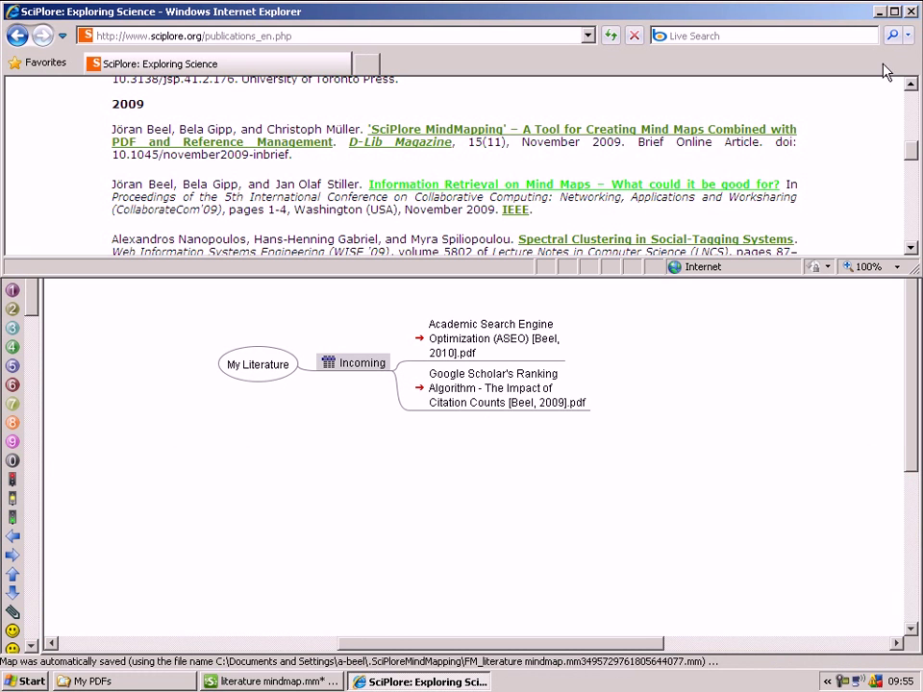
# Return to SciPlore MindMapping and read the PDFs from the monitored directory into the Incoming node.
pyautogui.click(880, 12)
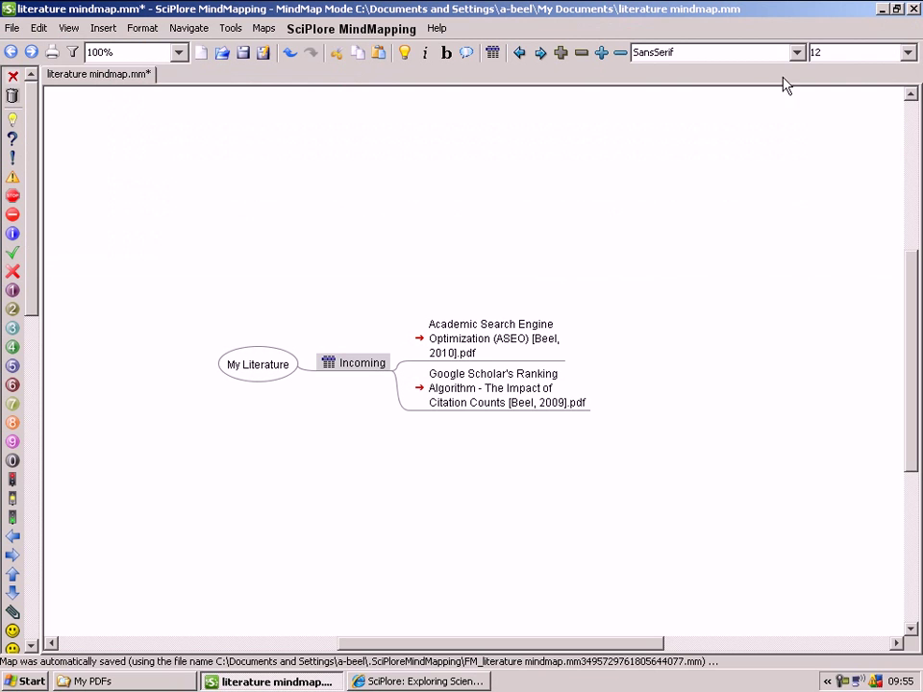
pyautogui.rightClick(363, 372)
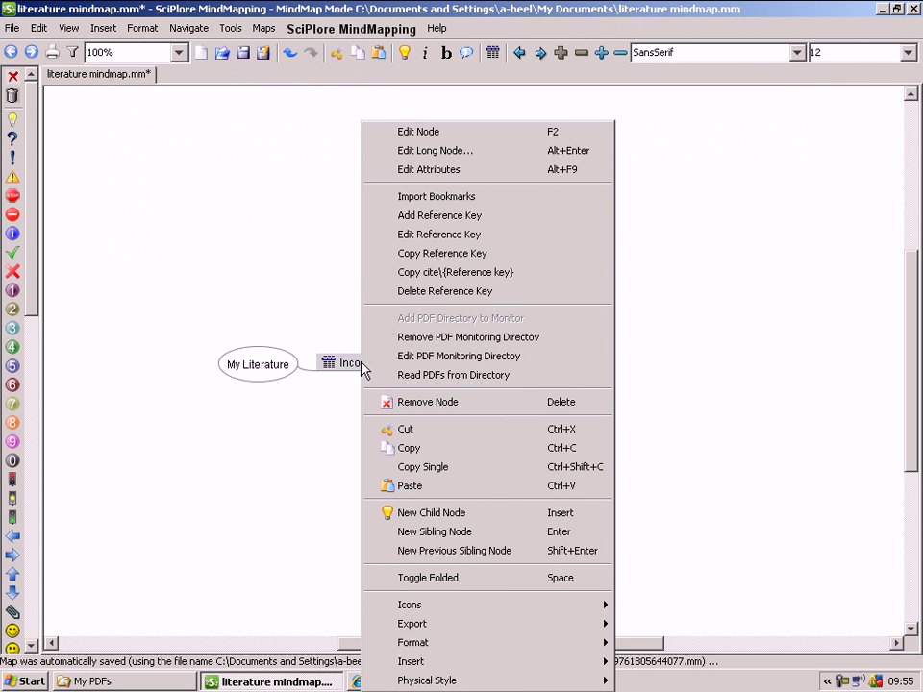
pyautogui.click(420, 377)
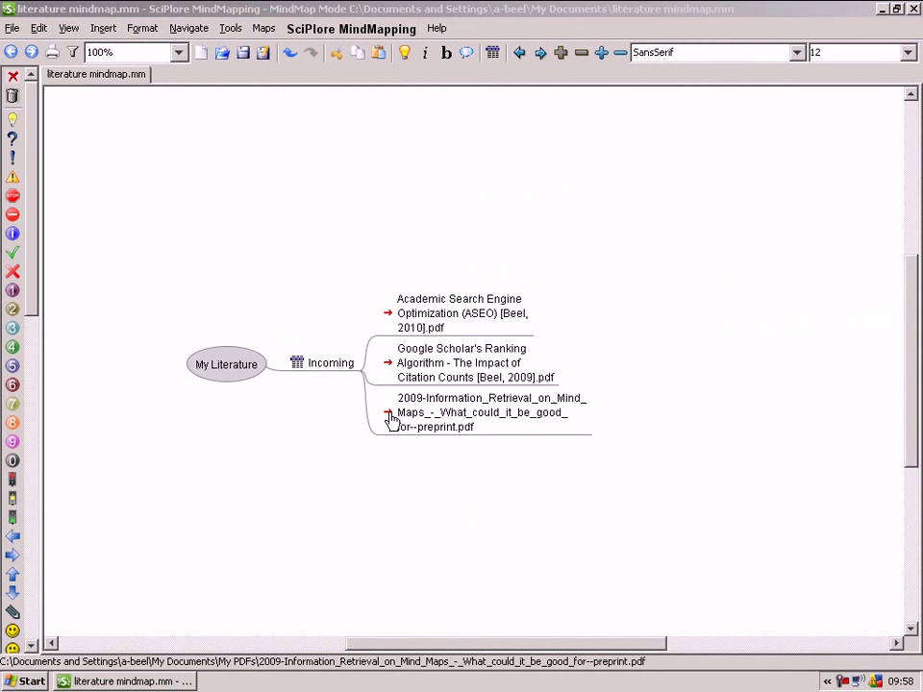
# Open the Information Retrieval on Mind Maps PDF from its node and add a bookmark named "IR on mind maps could enhance:".
pyautogui.click(390, 415)
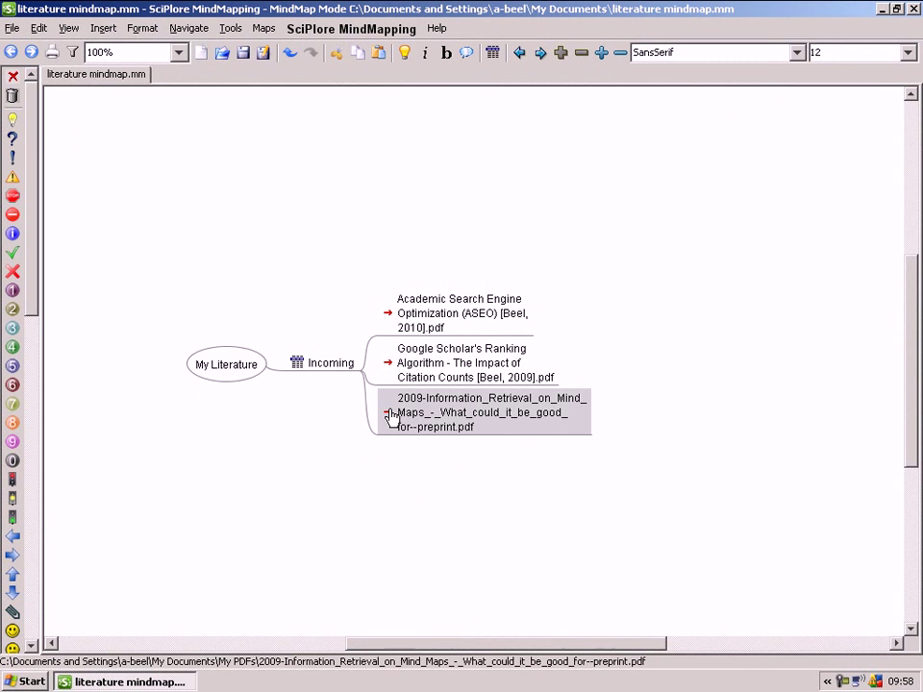
pyautogui.click(390, 415)
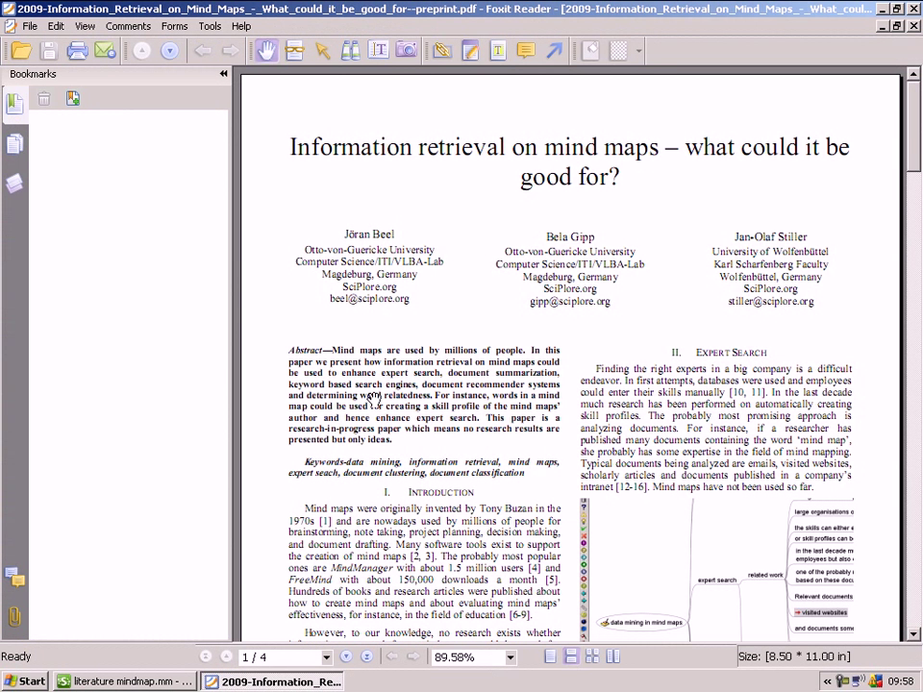
pyautogui.click(73, 98)
pyautogui.write('IR o')
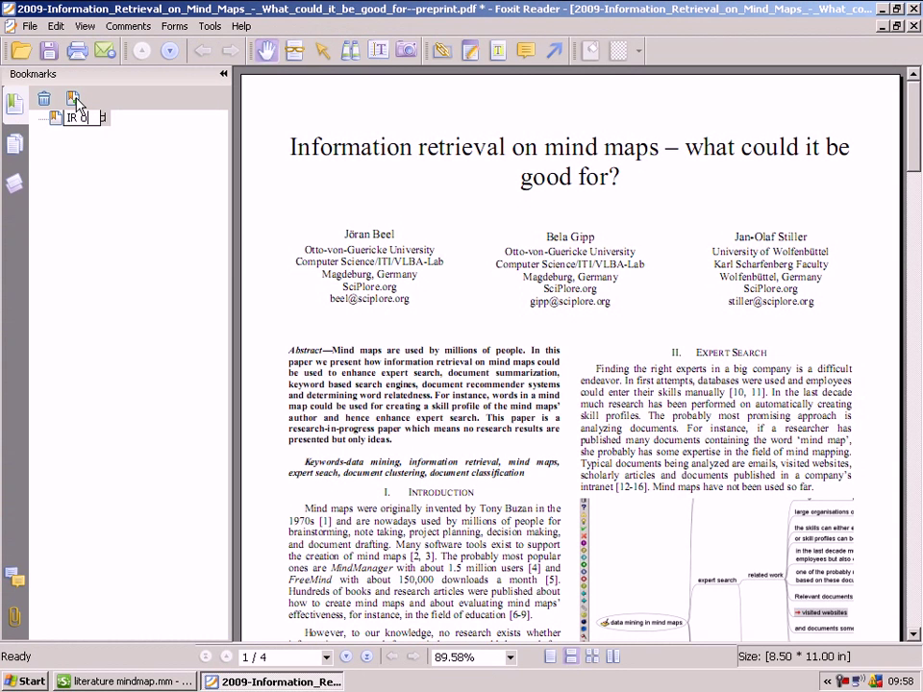
pyautogui.write('n mind maps could enhance:')
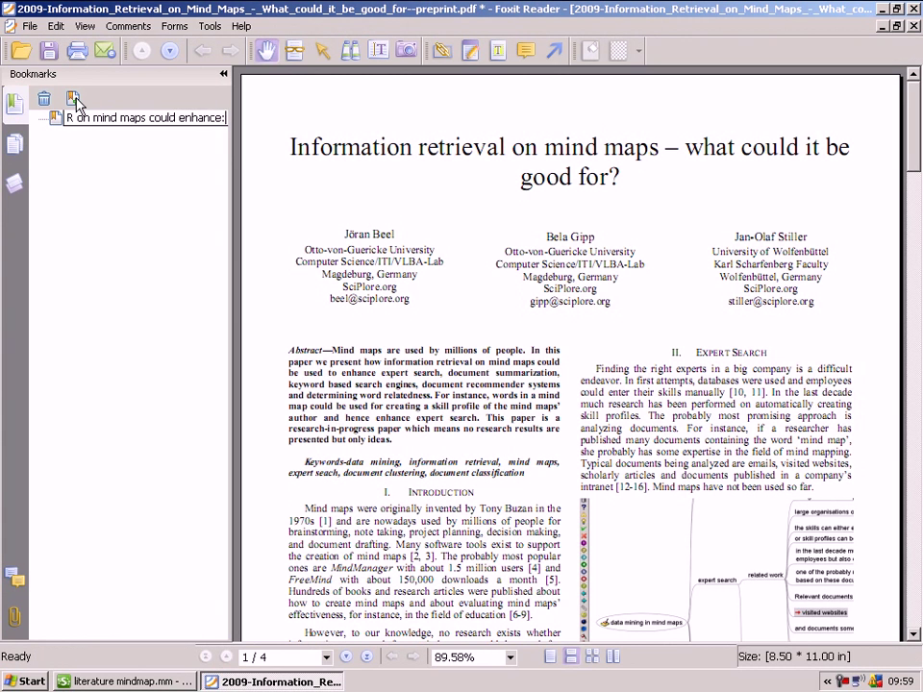
pyautogui.press('Return')
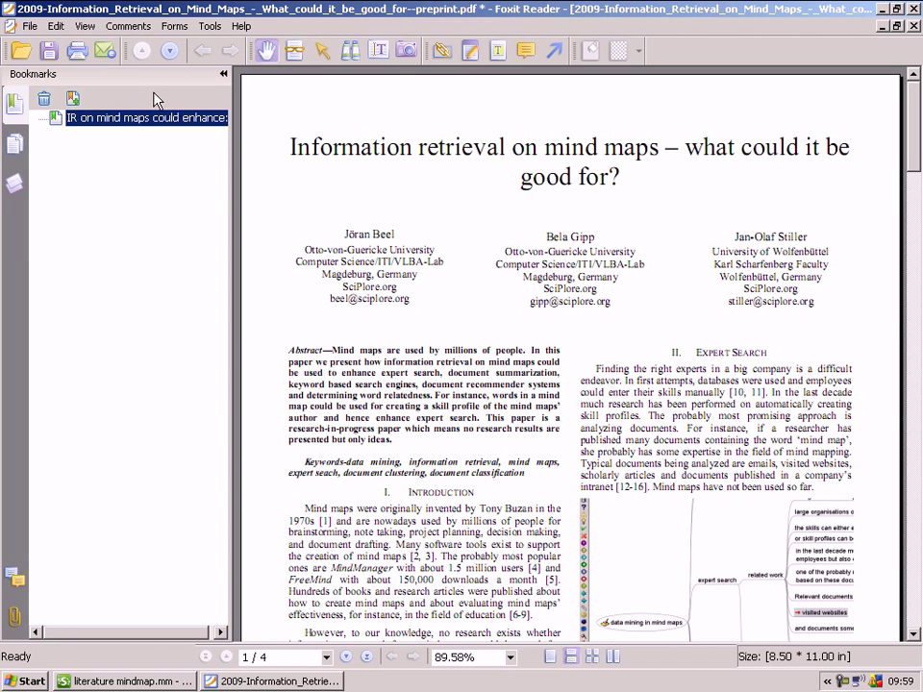
# Highlight the section headings Expert Search, Document Summarization and (Document) Recommender Systems in the PDF.
pyautogui.click(497, 51)
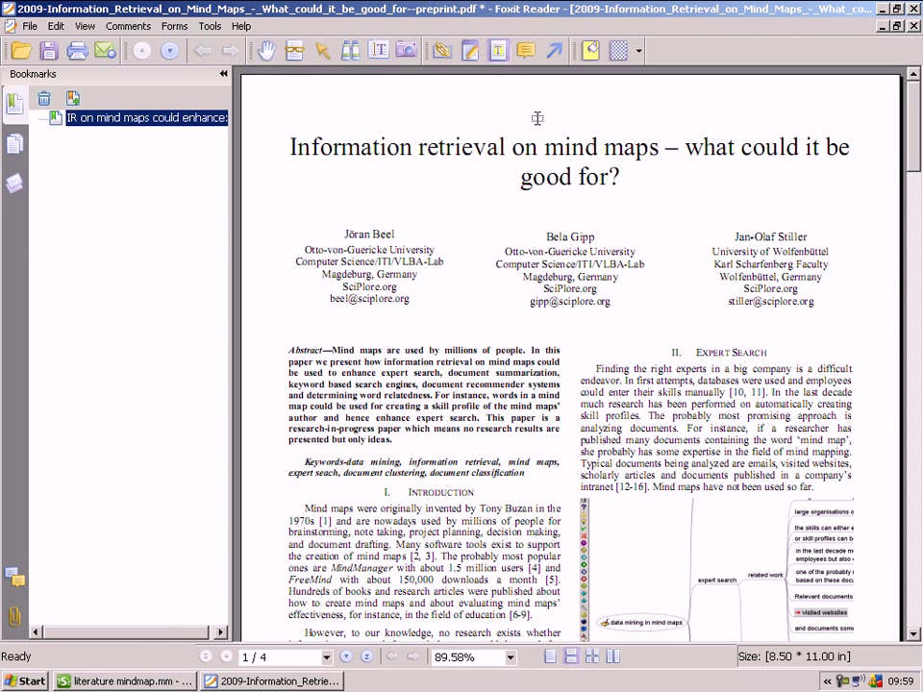
pyautogui.moveTo(777, 353); pyautogui.dragTo(690, 348)
pyautogui.moveTo(916, 158); pyautogui.dragTo(913, 213)
pyautogui.scroll(-2, 913, 214)
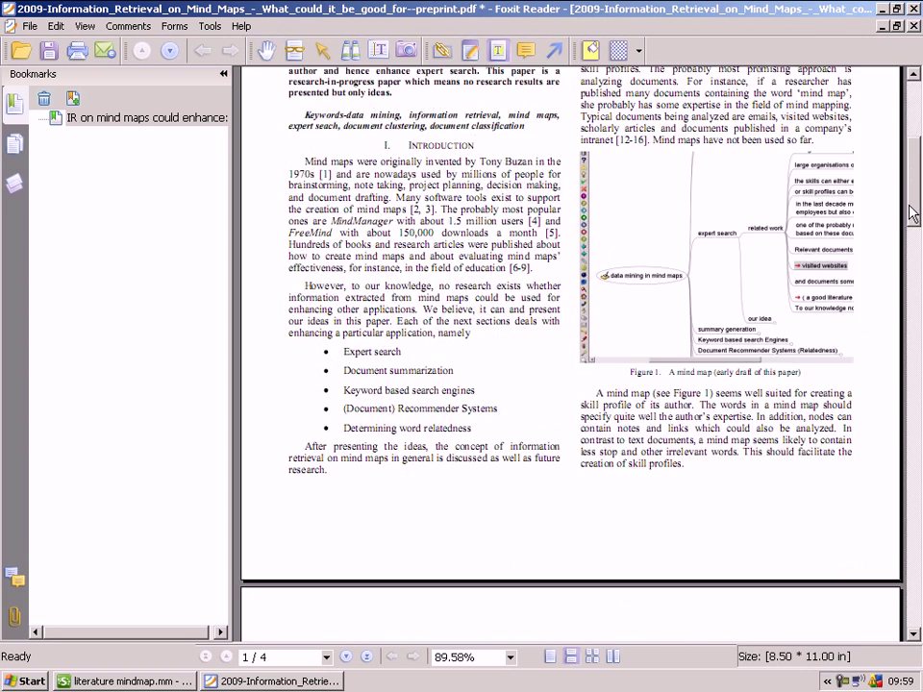
pyautogui.scroll(-7, 913, 213)
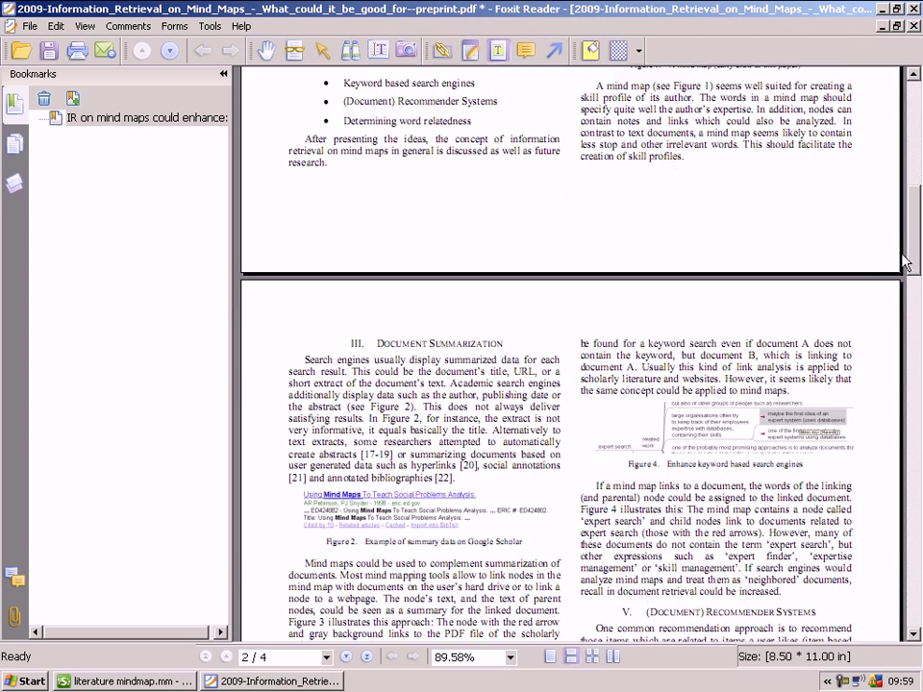
pyautogui.moveTo(510, 343)
pyautogui.mouseDown()
pyautogui.moveTo(363, 344)
pyautogui.moveTo(373, 343)
pyautogui.mouseUp()
pyautogui.moveTo(829, 618); pyautogui.dragTo(642, 616)
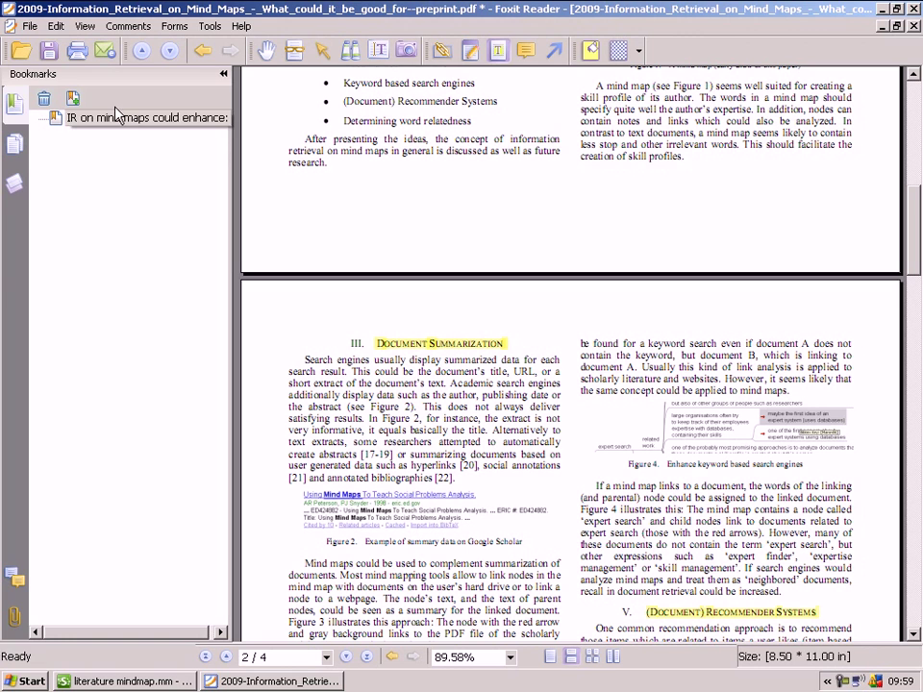
# Add a bookmark named "expert search" and nest it under "IR on mind maps could enhance:".
pyautogui.click(73, 98)
pyautogui.write('e')
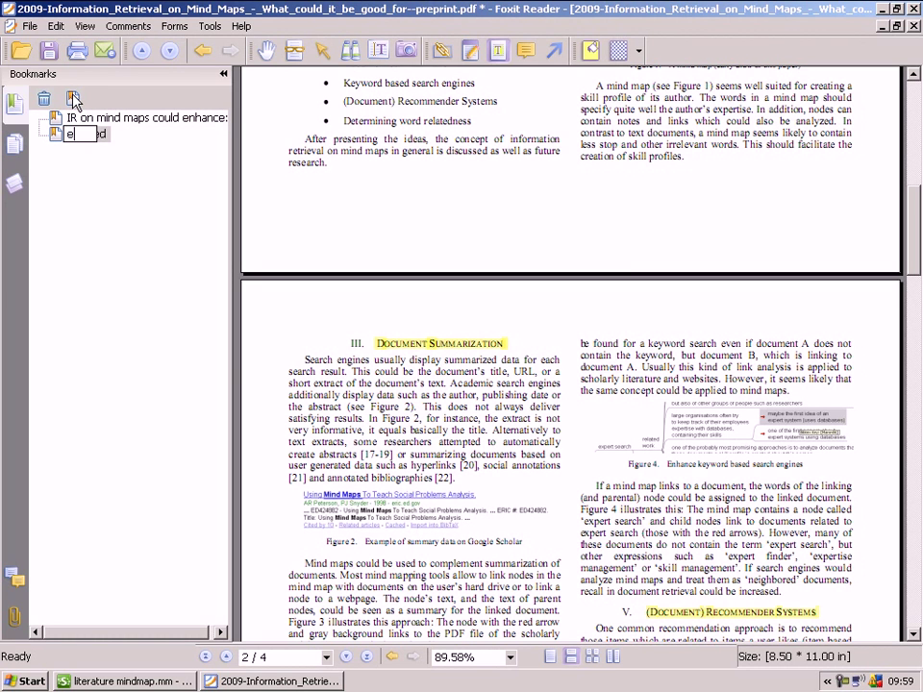
pyautogui.write('xpert search')
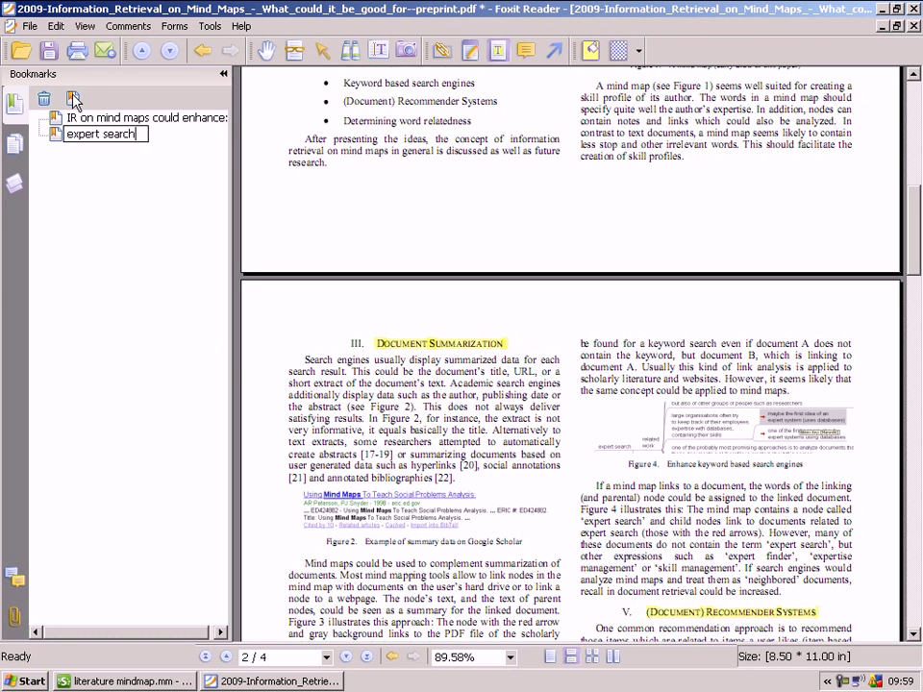
pyautogui.press('Return')
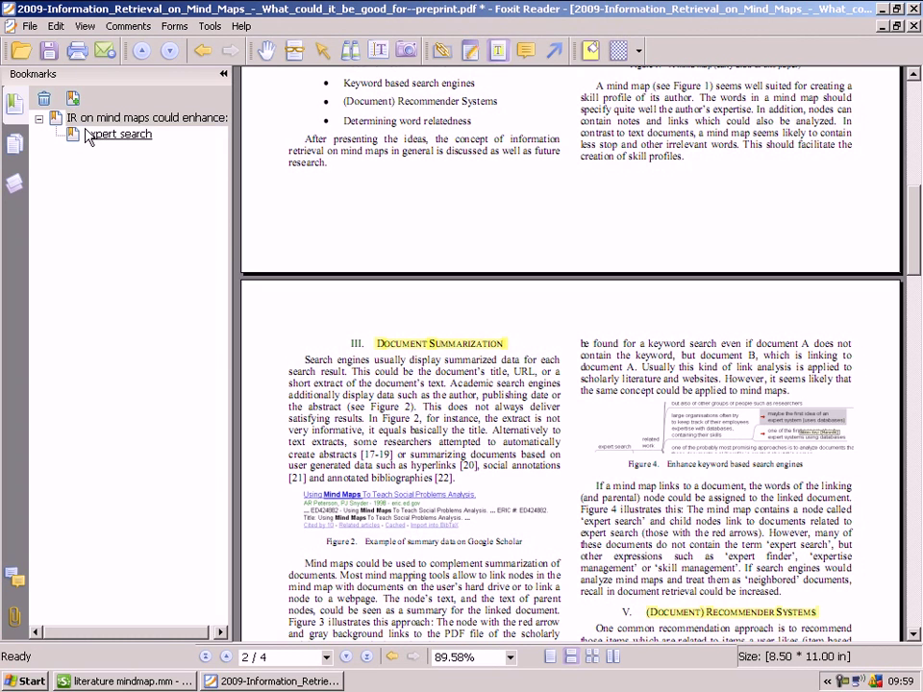
pyautogui.moveTo(77, 136); pyautogui.dragTo(75, 115)
# Add a bookmark named "document summarization" below "expert search" at the same nested level.
pyautogui.click(73, 99)
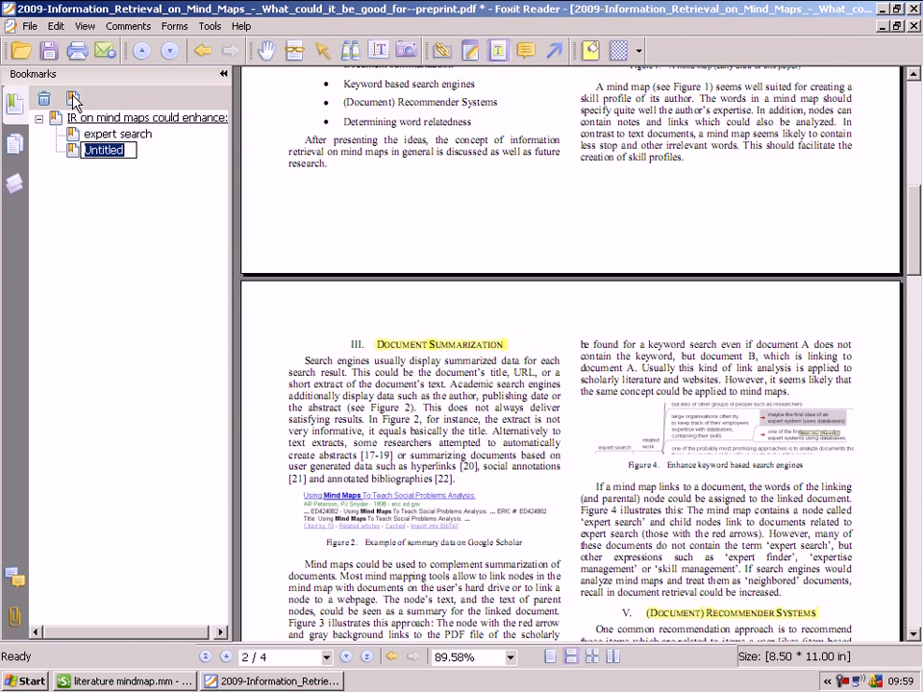
pyautogui.write('docu,')
pyautogui.press('BackSpace')
pyautogui.press('BackSpace')
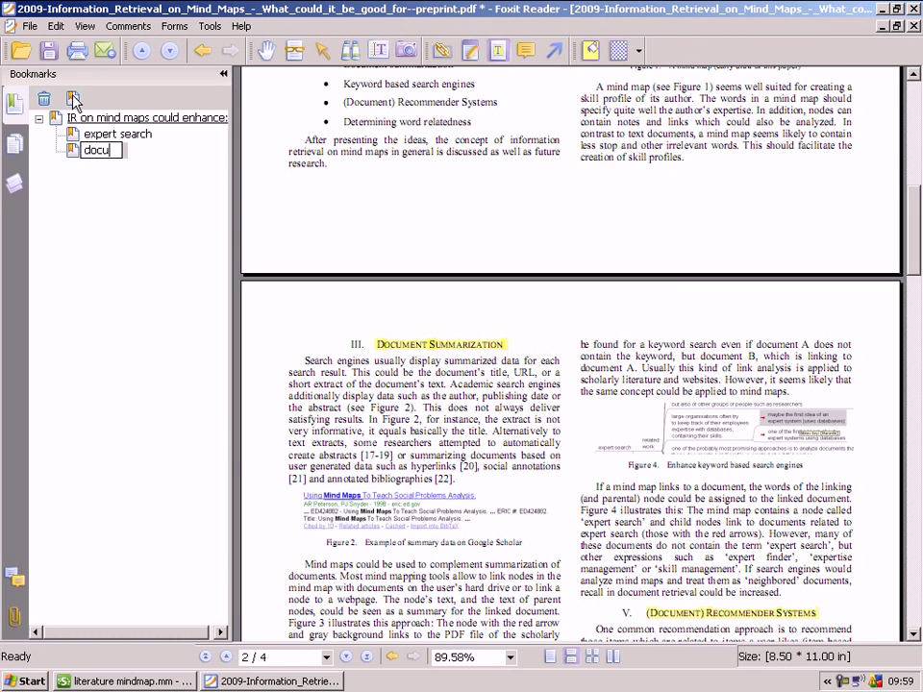
pyautogui.write('ment summarization')
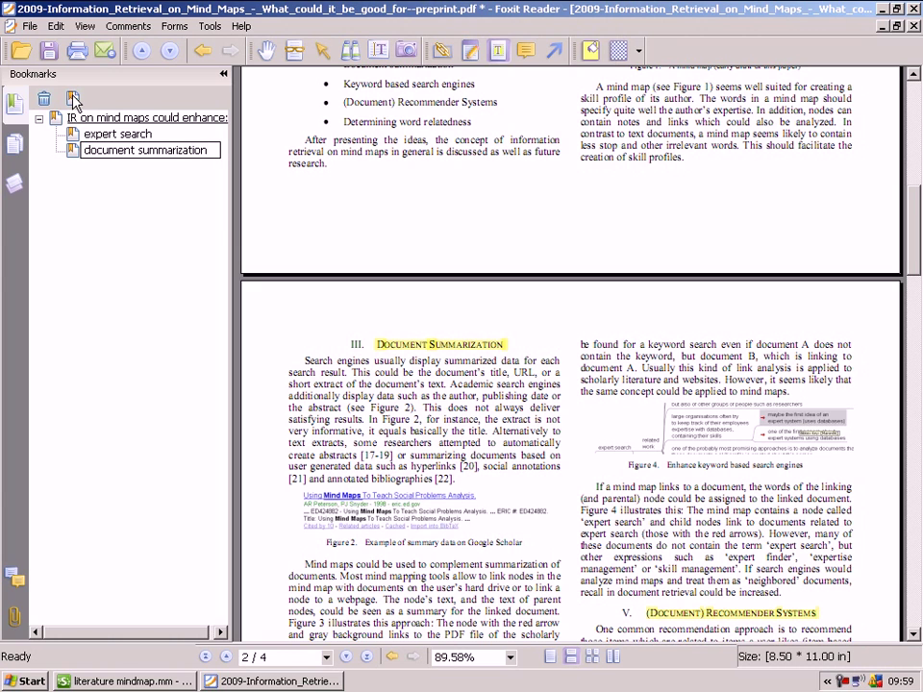
pyautogui.press('Return')
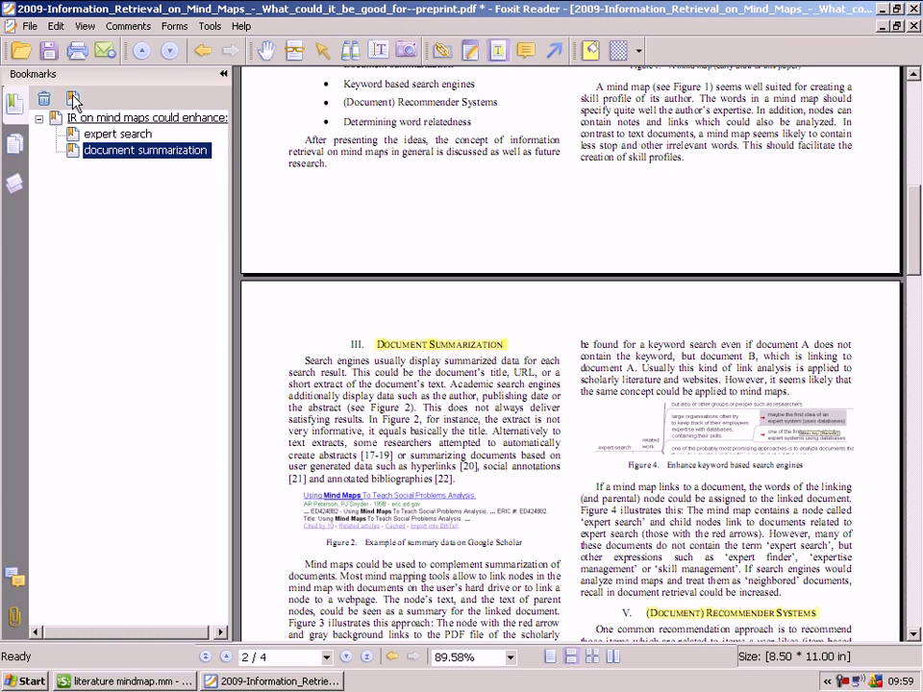
# Add a nested bookmark named "document recommender" below "document summarization", and close the PDF with its changes saved.
pyautogui.click(74, 100)
pyautogui.write('documen')
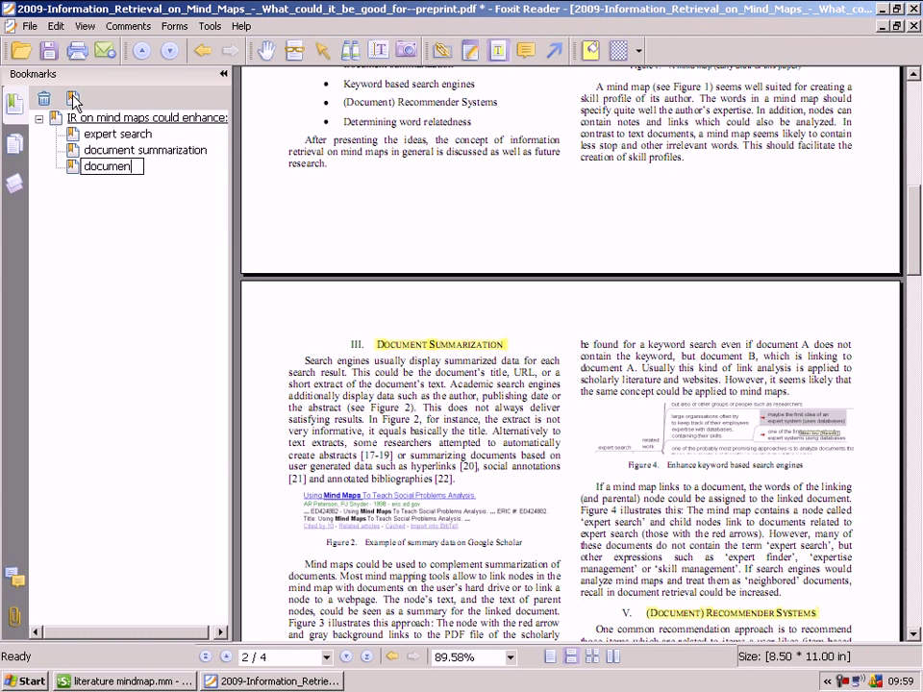
pyautogui.write('t recommender')
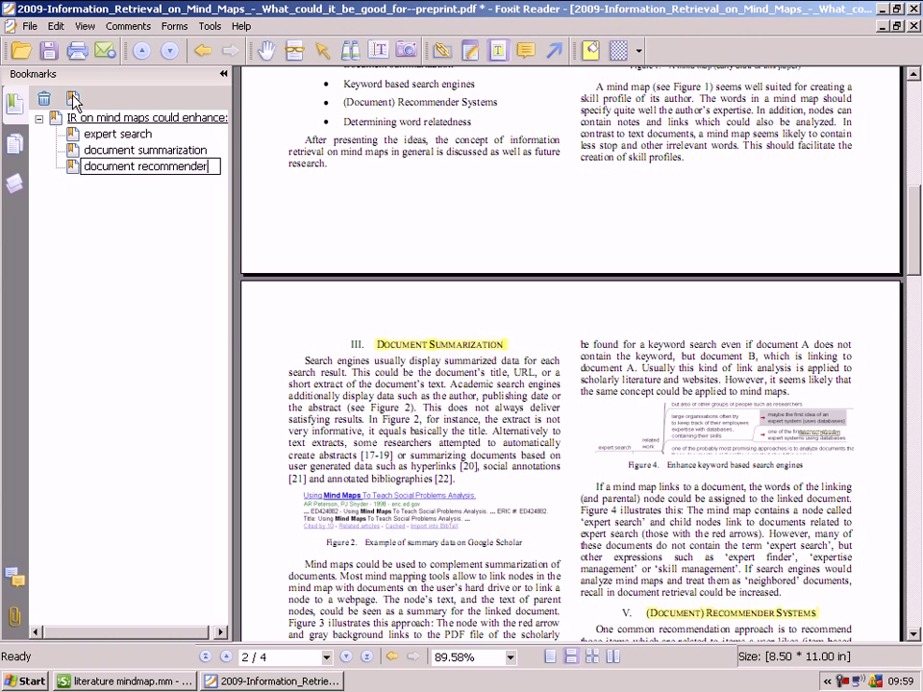
pyautogui.press('Return')
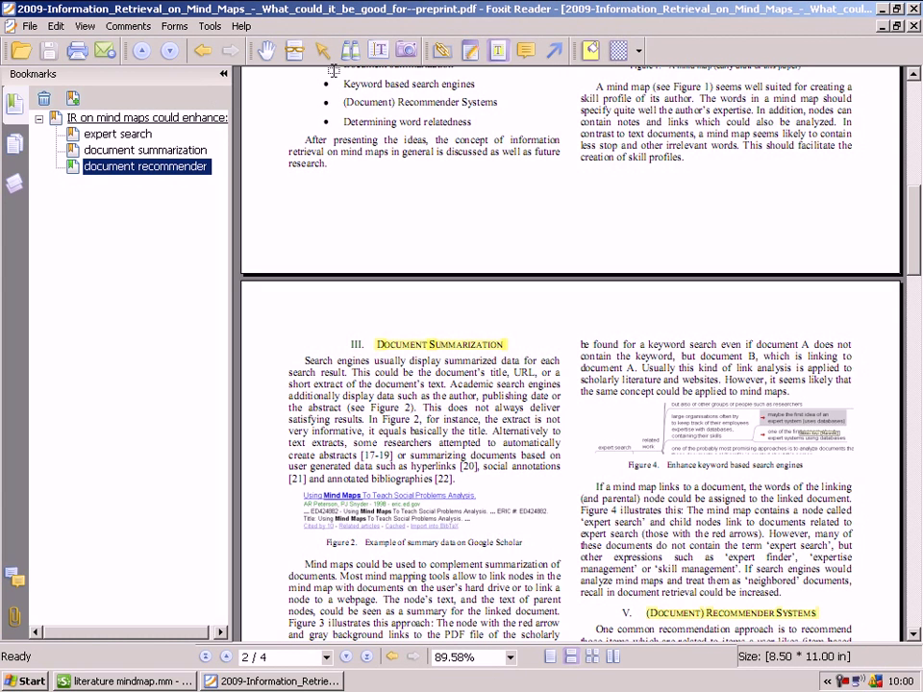
pyautogui.click(913, 10)
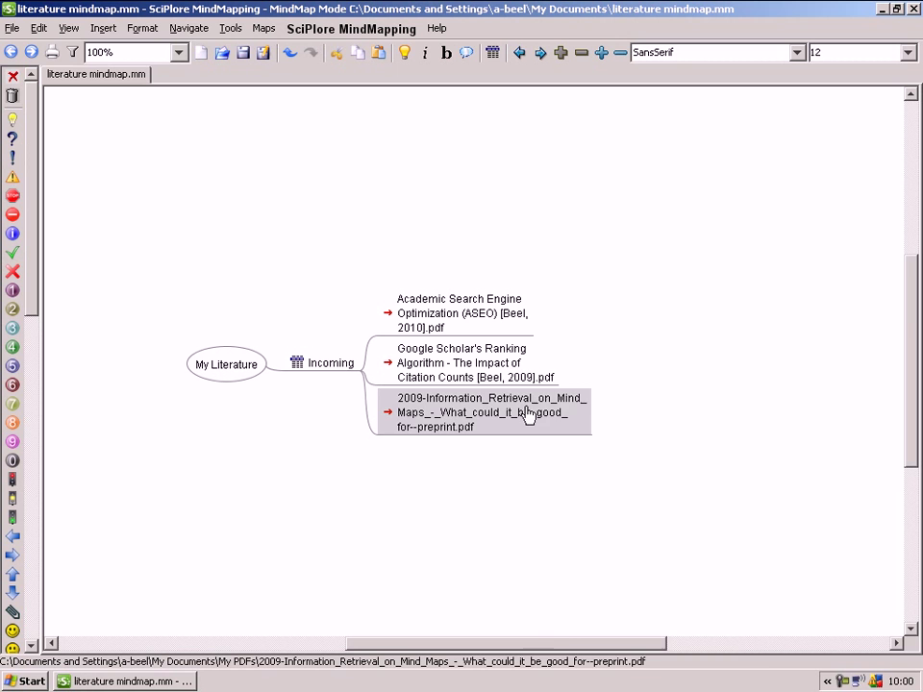
# Import the PDF's bookmarks into the 2009-Information_Retrieval_on_Mind_Maps node of the mind map.
pyautogui.rightClick(527, 414)
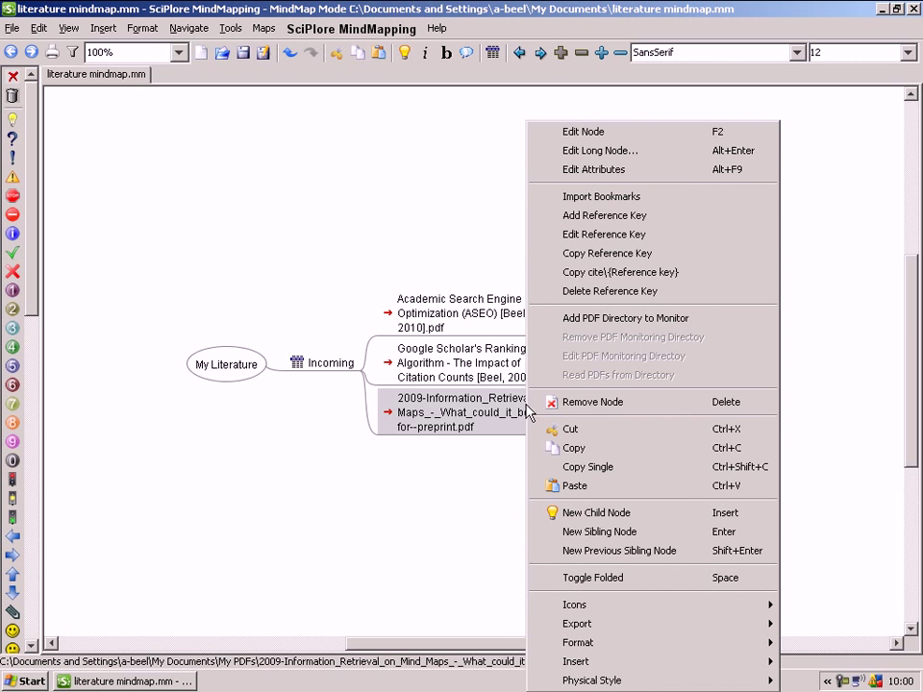
pyautogui.click(611, 198)
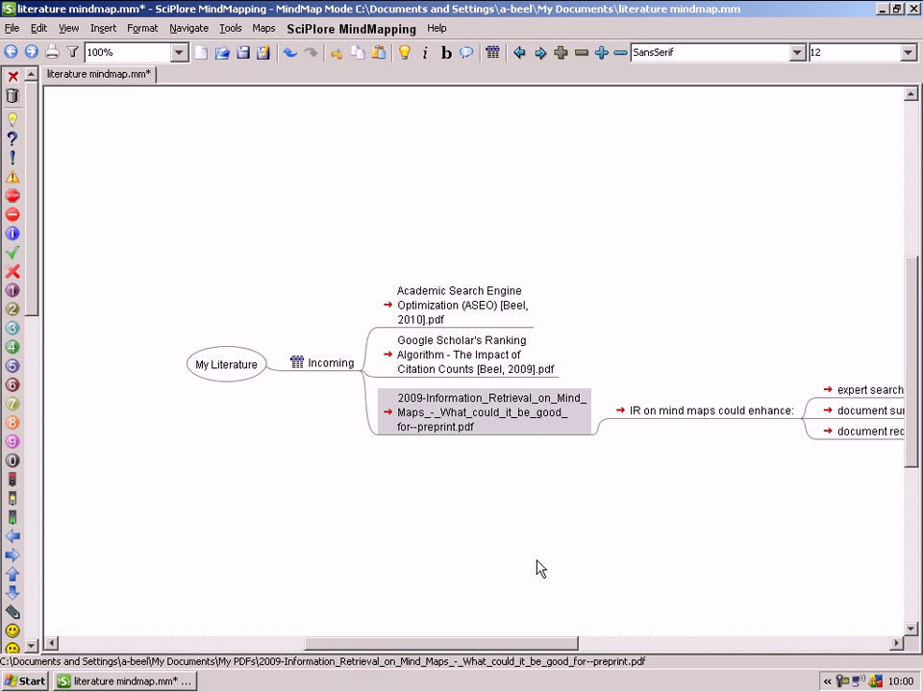
pyautogui.moveTo(527, 646); pyautogui.dragTo(565, 650)
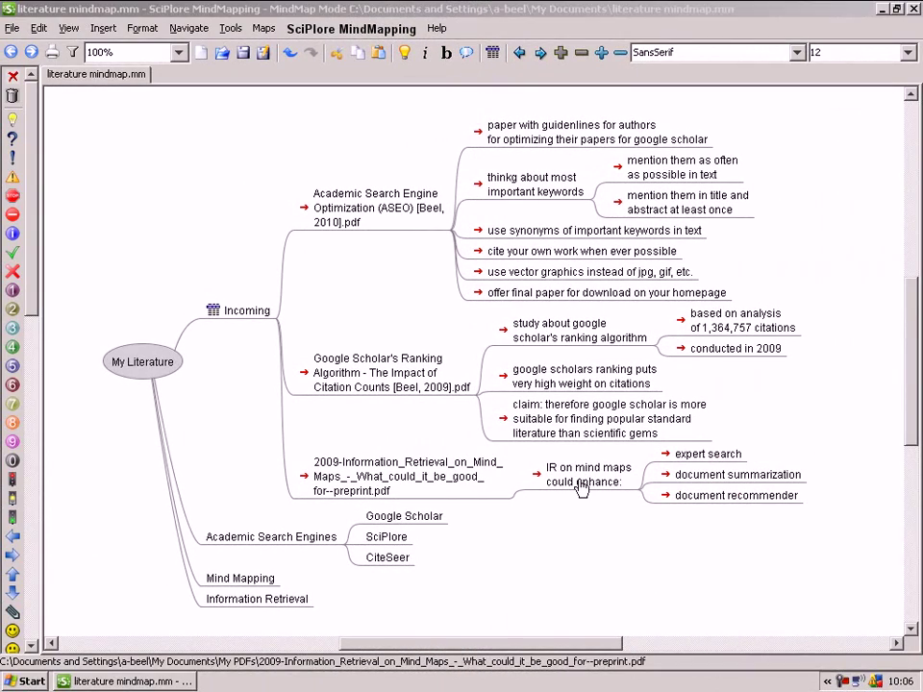
# Move the "IR on mind maps could enhance:" branch under the Information Retrieval node and copy it under Mind Mapping.
pyautogui.click(581, 486)
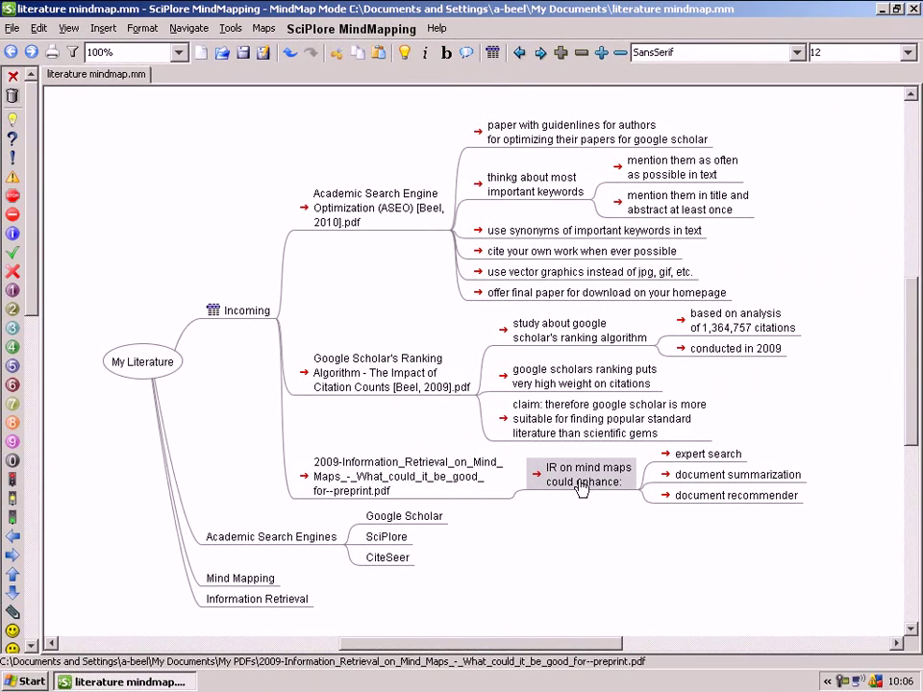
pyautogui.moveTo(581, 483); pyautogui.dragTo(305, 603)
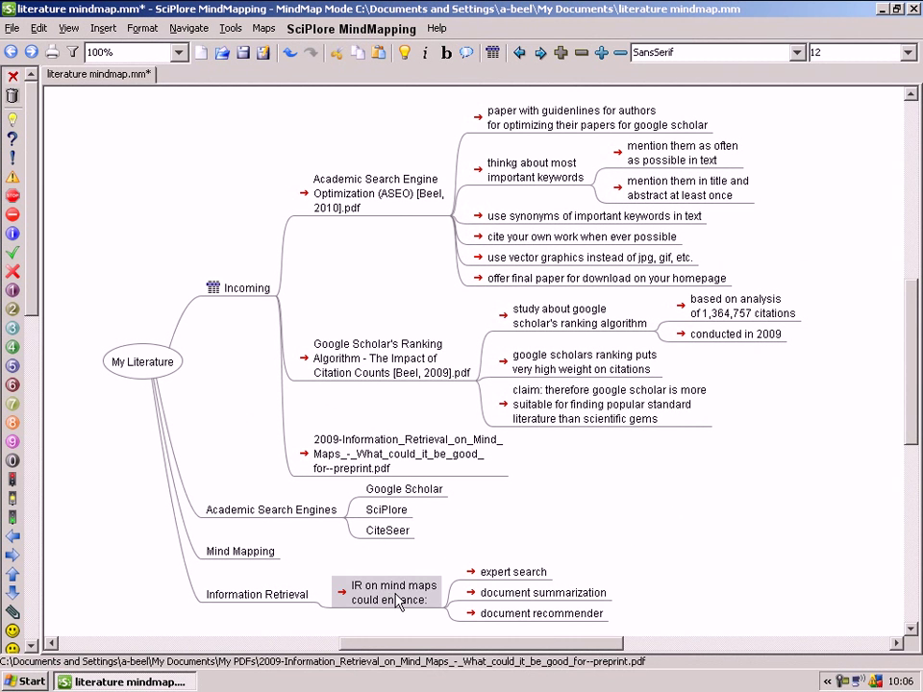
pyautogui.moveTo(394, 600); pyautogui.dragTo(279, 560)
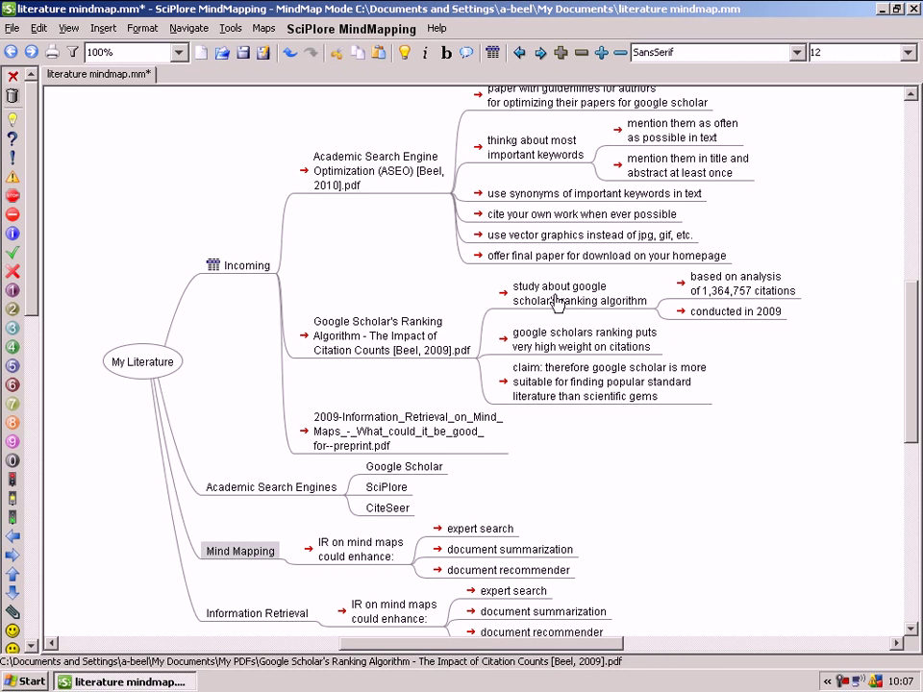
# Move the Google Scholar ranking paper's three bookmark branches under the Google Scholar node and remove the two emptied PDF nodes from Incoming.
pyautogui.moveTo(574, 302); pyautogui.dragTo(440, 472)
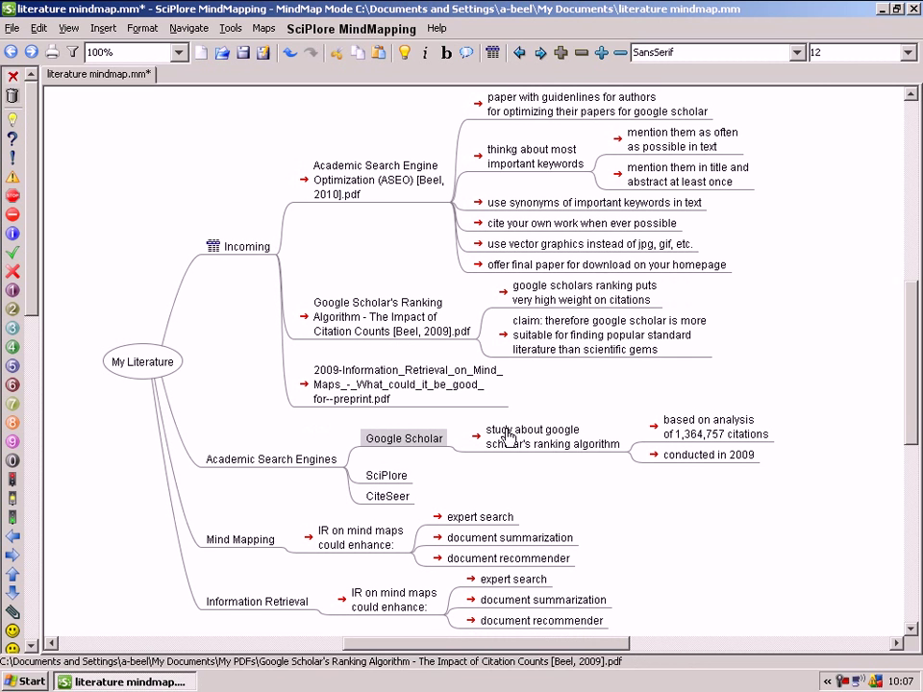
pyautogui.click(569, 294)
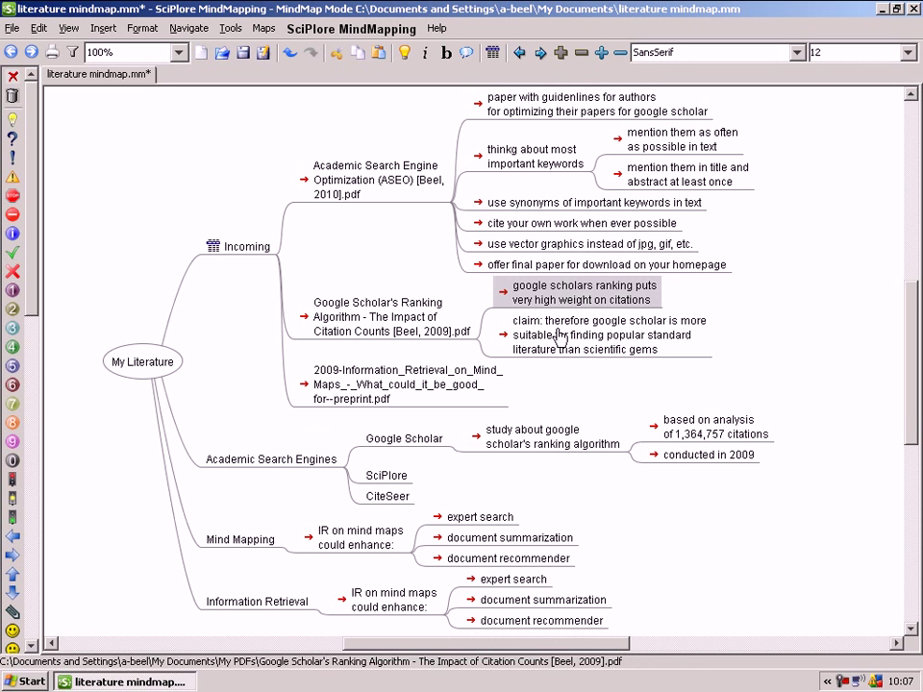
pyautogui.keyDown('ctrl'); pyautogui.click(565, 336); pyautogui.keyUp('ctrl')
pyautogui.moveTo(565, 335); pyautogui.dragTo(442, 444)
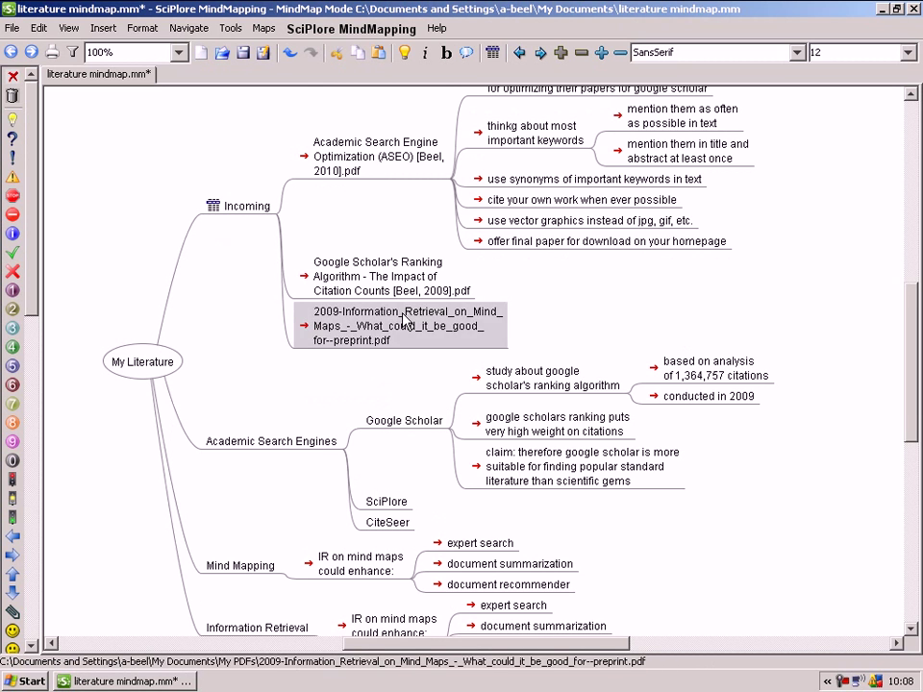
pyautogui.hotkey('ctrl', 'x')
pyautogui.hotkey('ctrl', 'x')
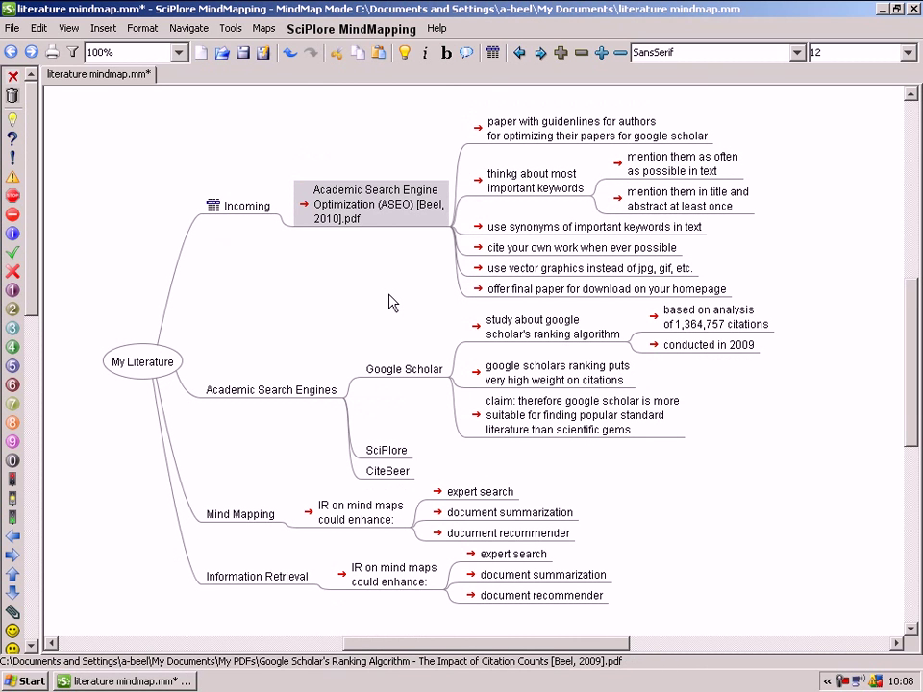
# Add a node named "Academic Search Engine Optimization" below CiteSeer in the Academic Search Engines branch.
pyautogui.click(381, 472)
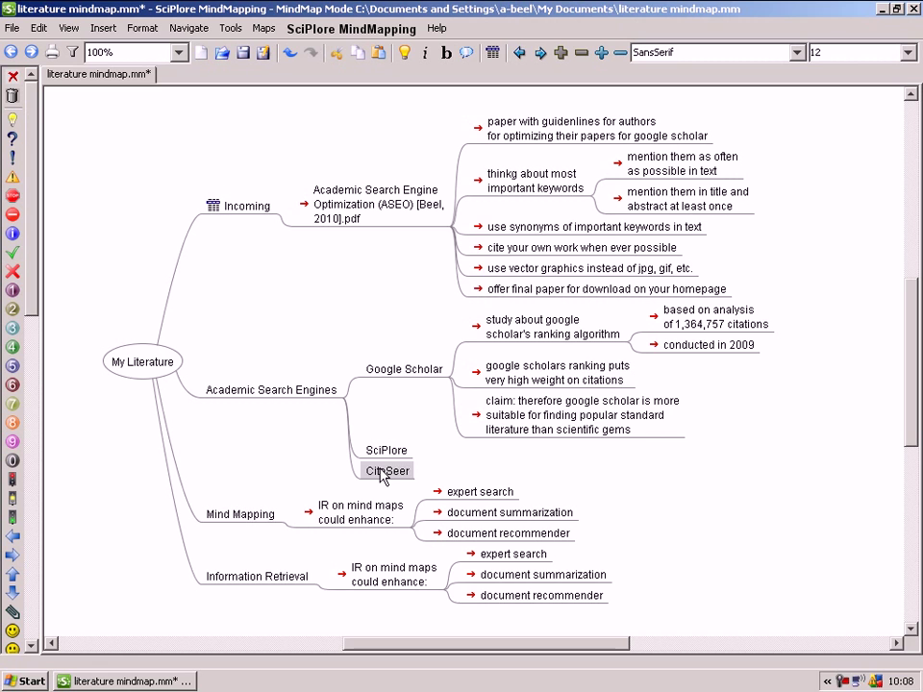
pyautogui.press('Return')
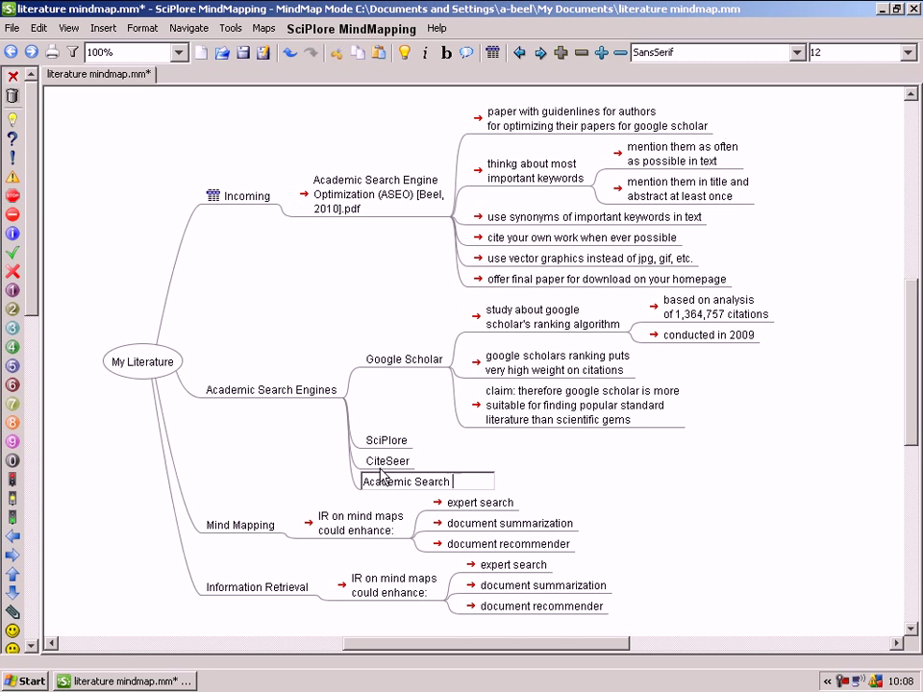
pyautogui.write('Academic Search Engine Optimizati')
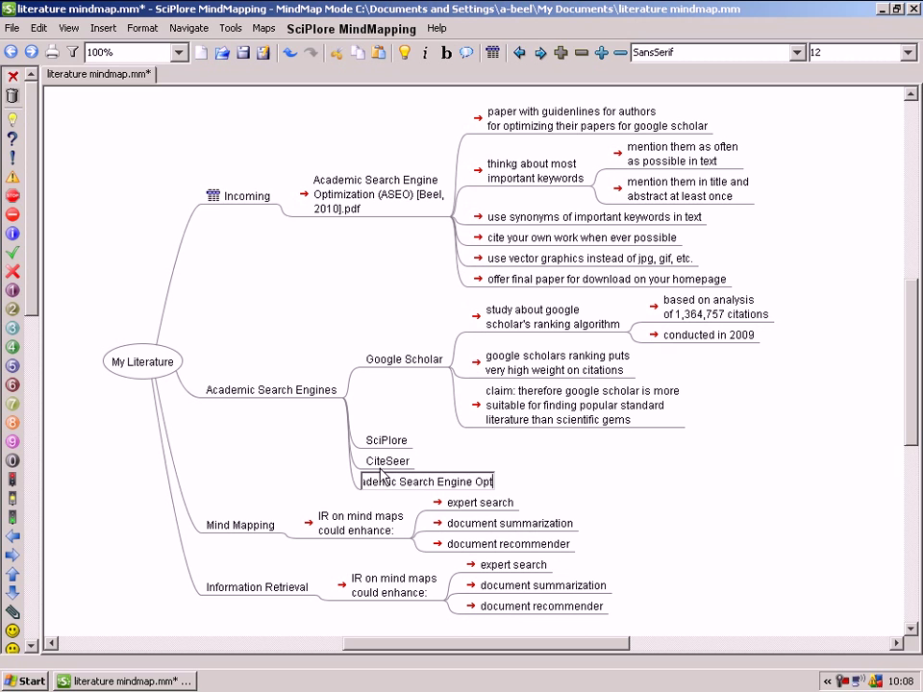
pyautogui.write('on')
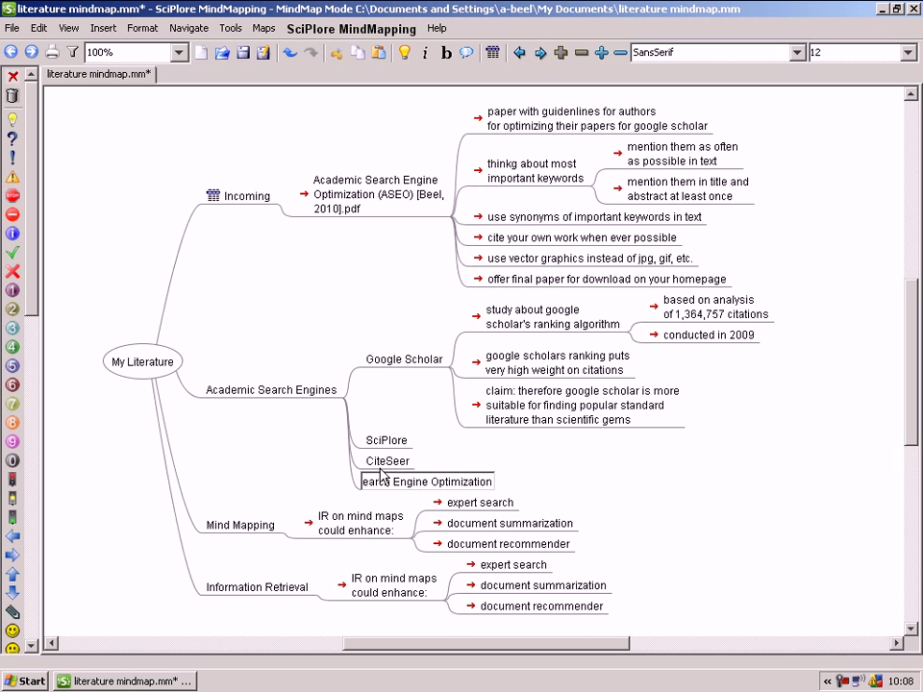
pyautogui.press('Return')
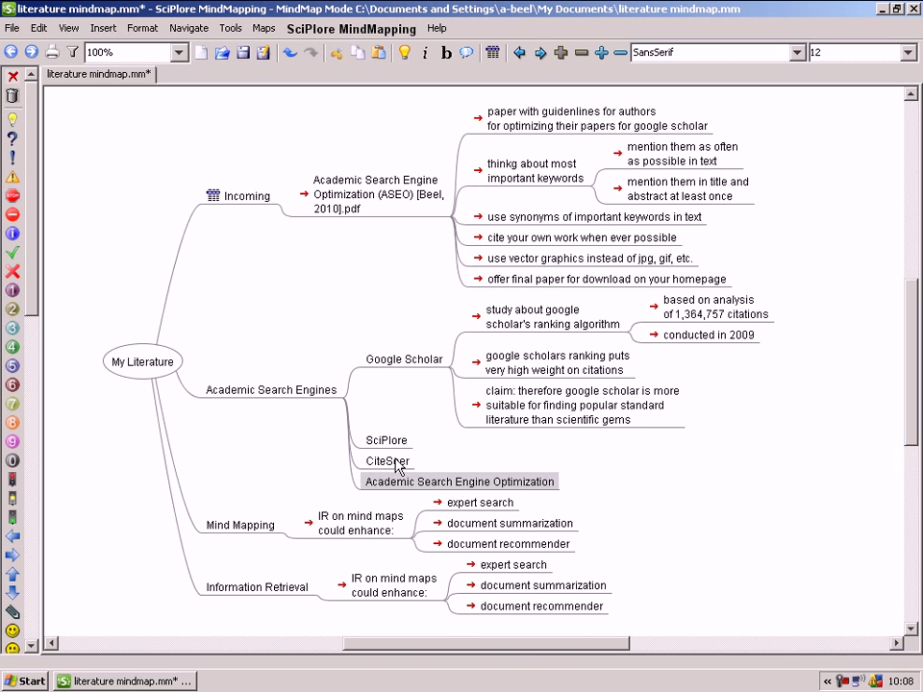
# Move all bookmark nodes of the Academic Search Engine Optimization PDF under the node of that name and delete the emptied PDF node from Incoming.
pyautogui.click(577, 122)
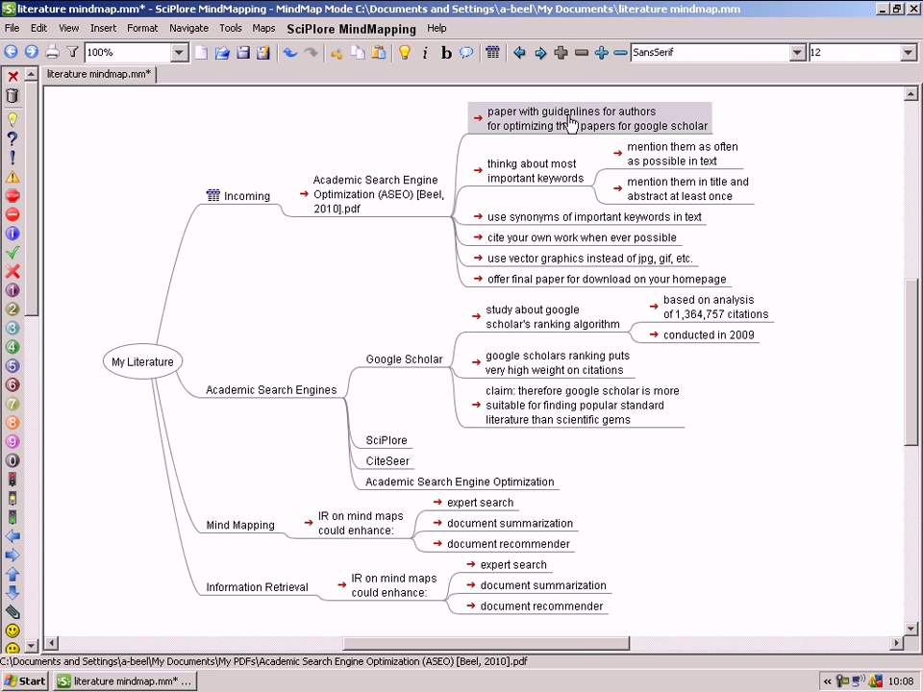
pyautogui.moveTo(570, 122); pyautogui.dragTo(550, 484)
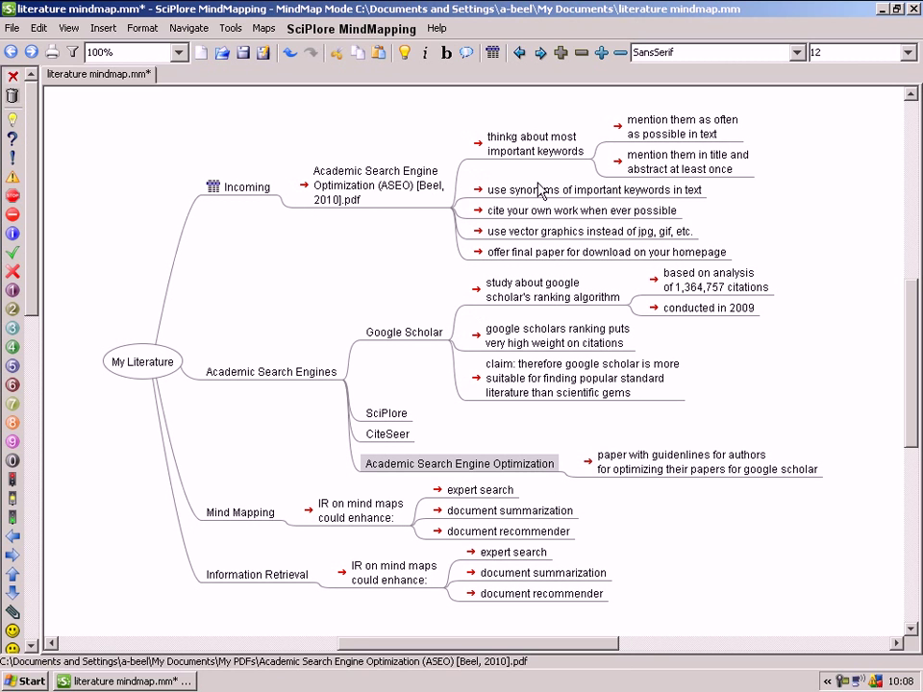
pyautogui.click(539, 151)
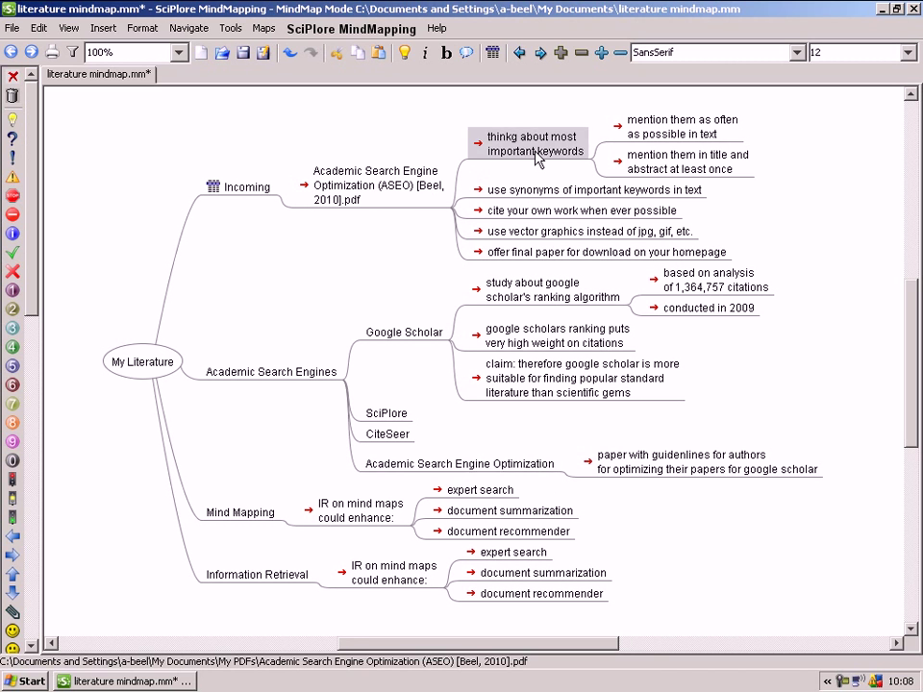
pyautogui.keyDown('shift'); pyautogui.click(525, 254); pyautogui.keyUp('shift')
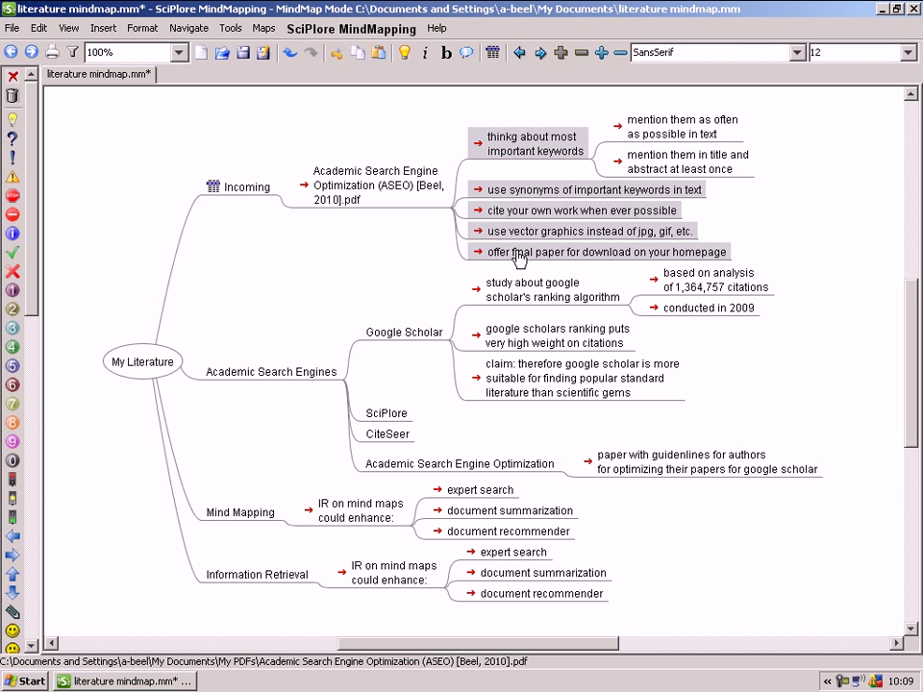
pyautogui.moveTo(519, 258); pyautogui.dragTo(531, 465)
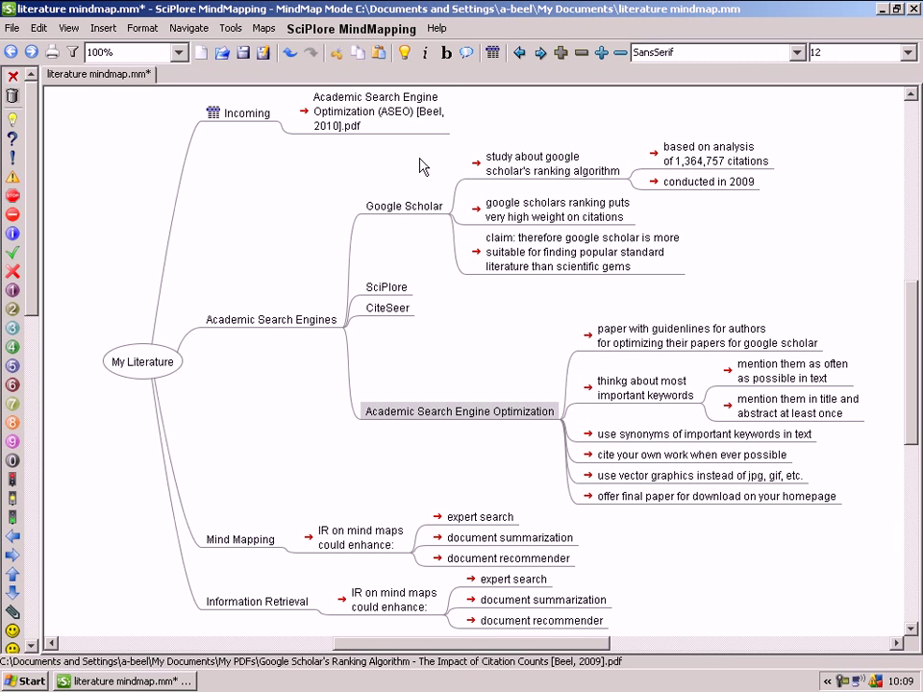
pyautogui.moveTo(397, 131)
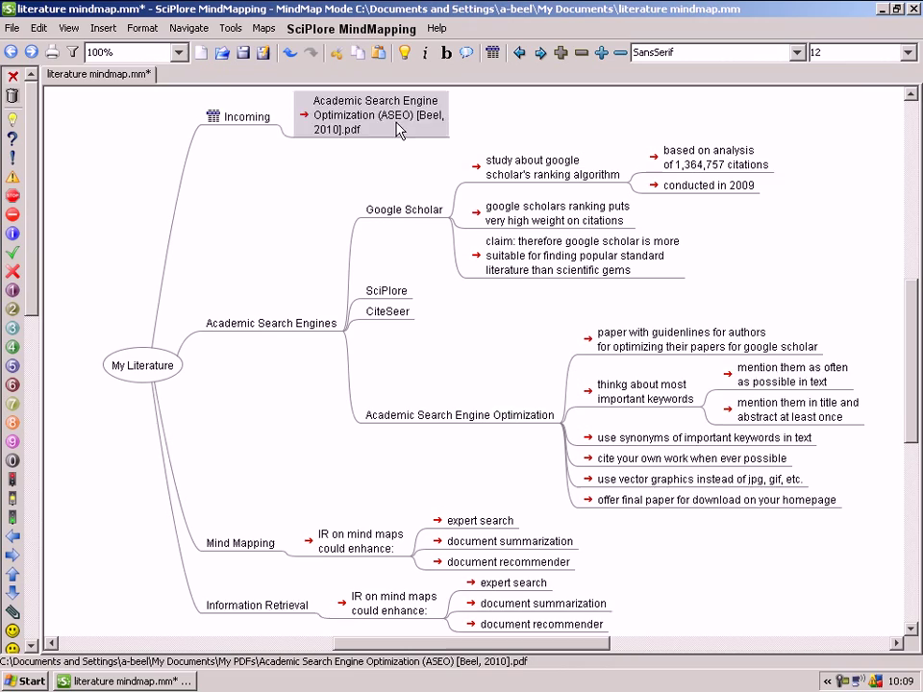
pyautogui.press('Delete')
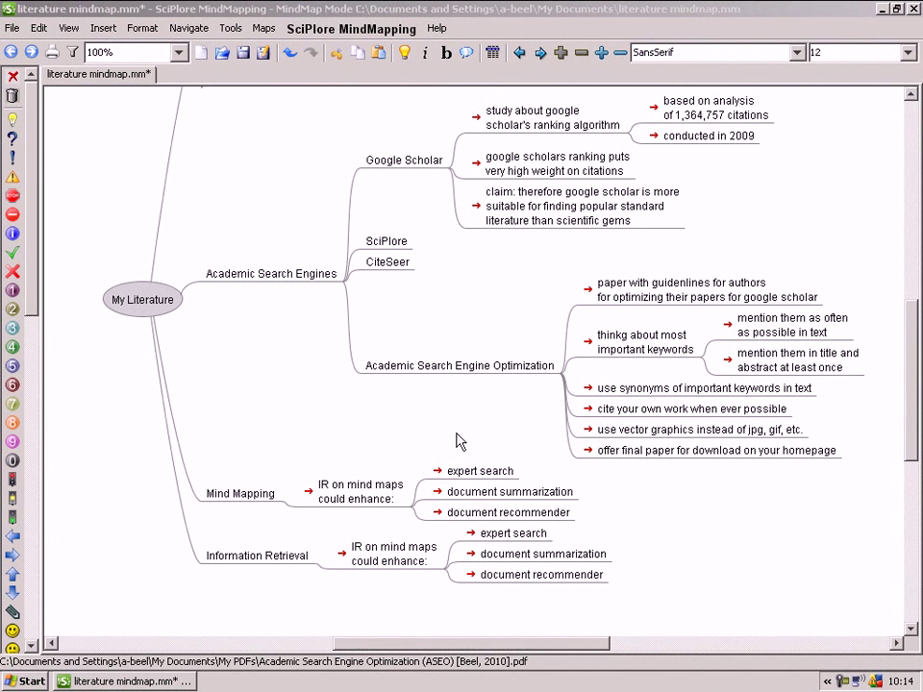
# Open the PDF linked to "use vector graphics instead of jpg, gif, etc.", view the passage at that bookmark and close the PDF.
pyautogui.click(617, 434)
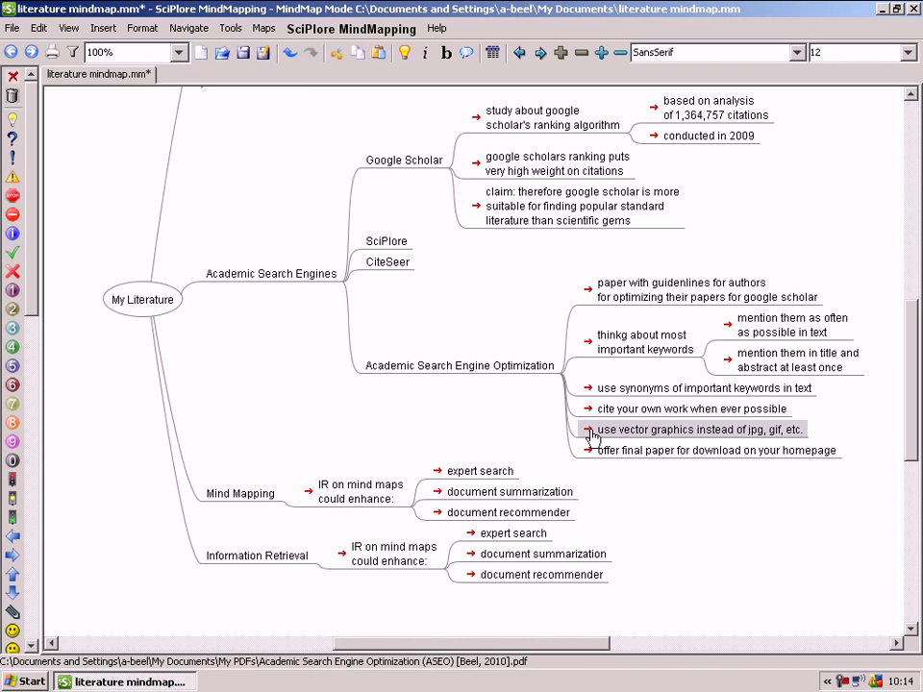
pyautogui.click(589, 431)
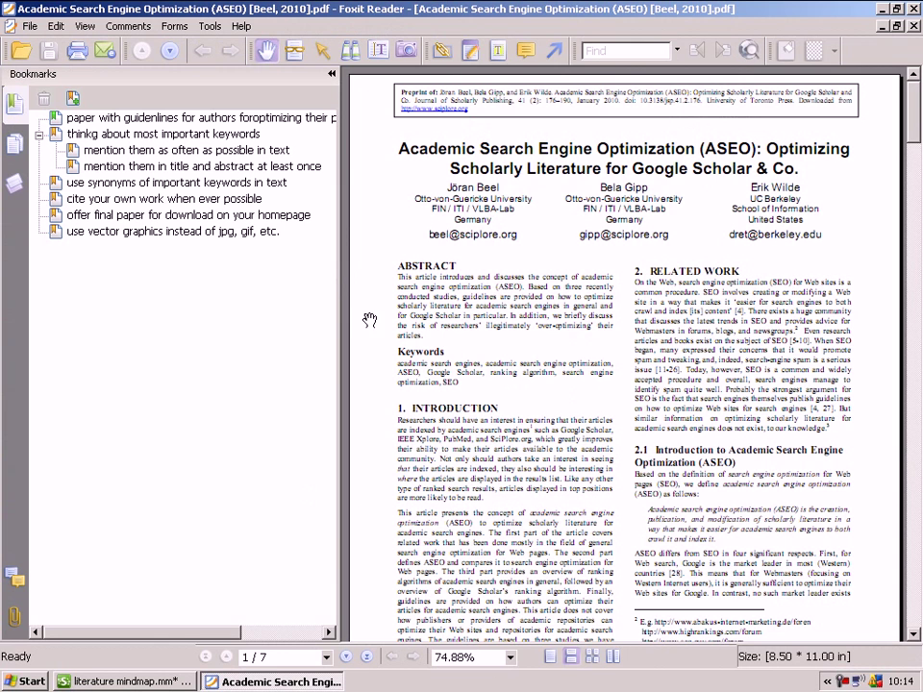
pyautogui.click(240, 232)
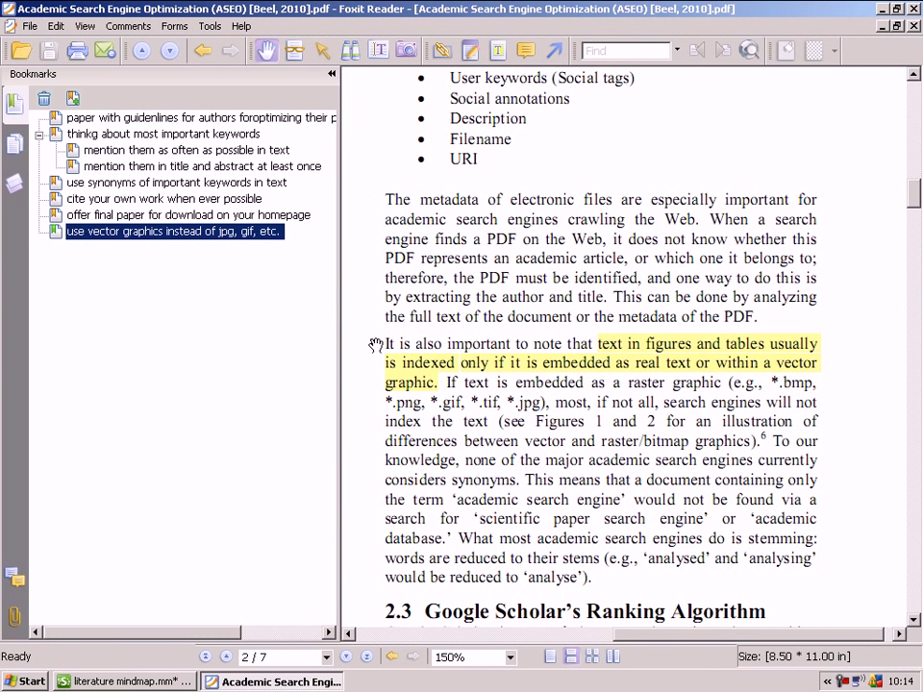
pyautogui.hotkey('alt', 'Tab')
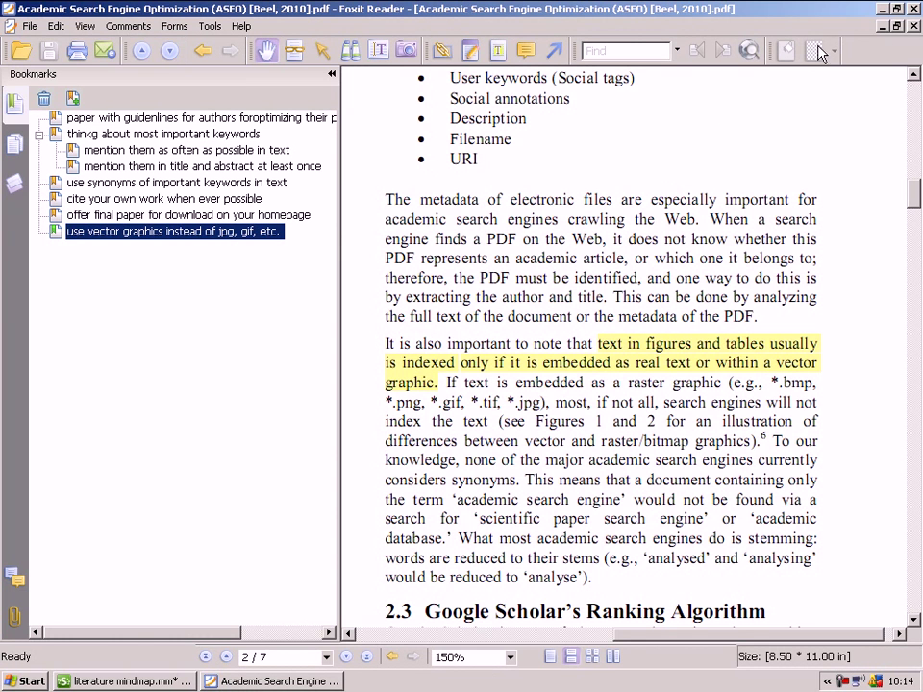
pyautogui.click(913, 9)
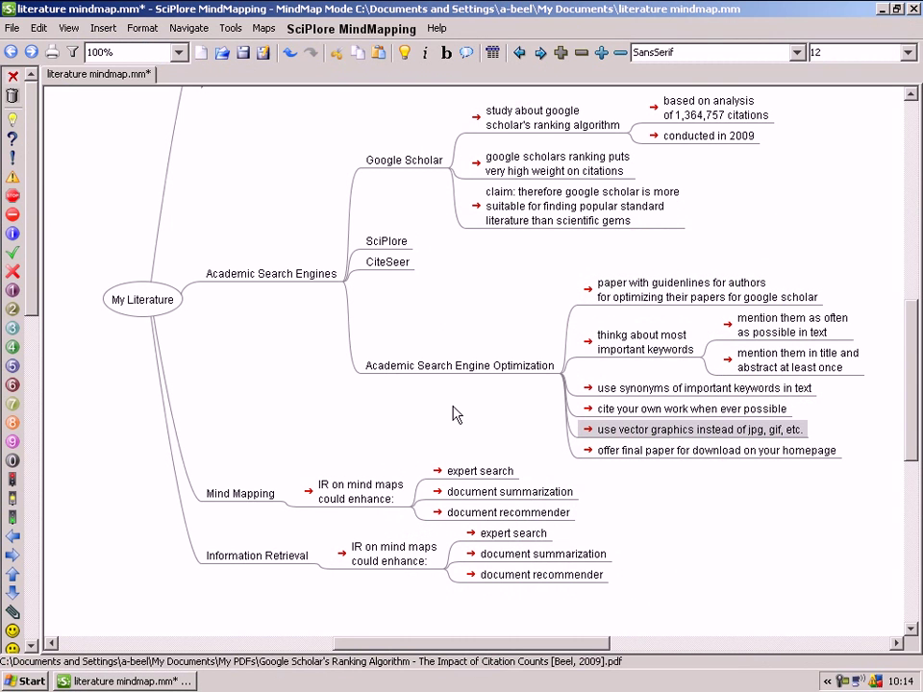
# Add a reference key to the "use vector graphics instead of jpg, gif, etc." node, giving the first author's surname followed by "et al. 2010".
pyautogui.rightClick(644, 435)
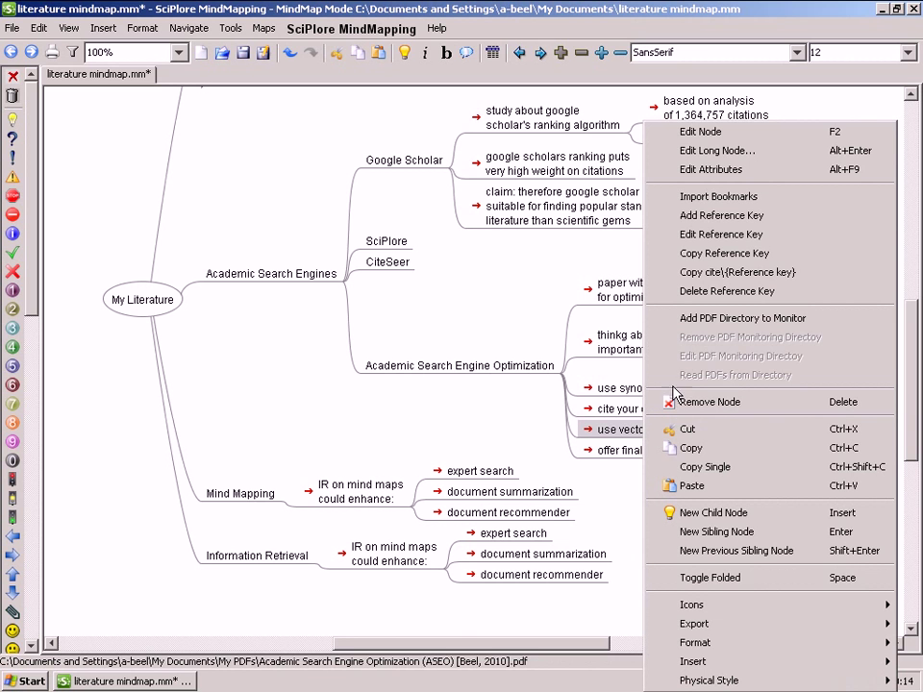
pyautogui.click(735, 216)
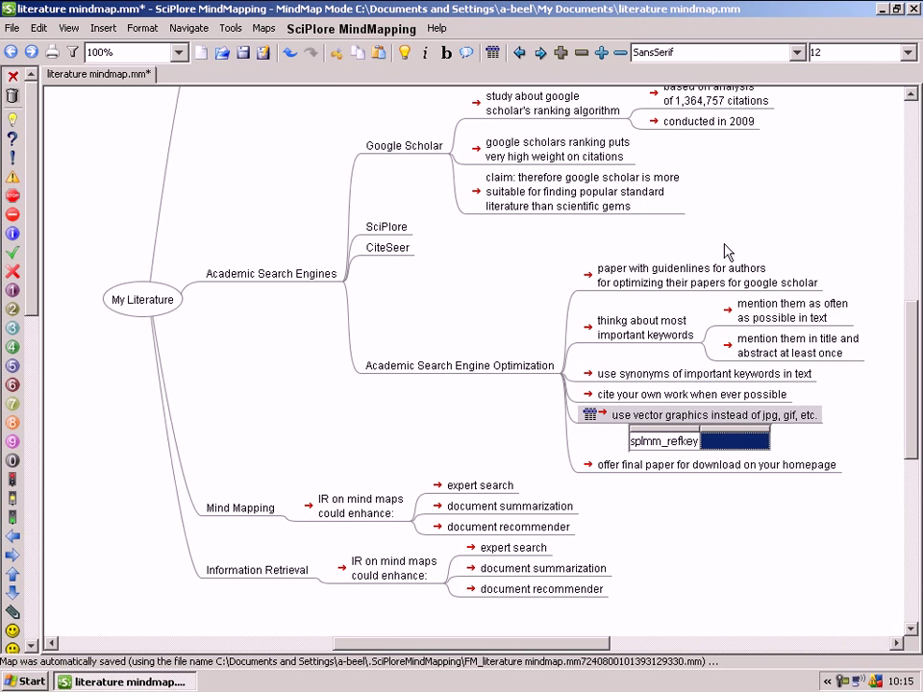
pyautogui.write('Beel e')
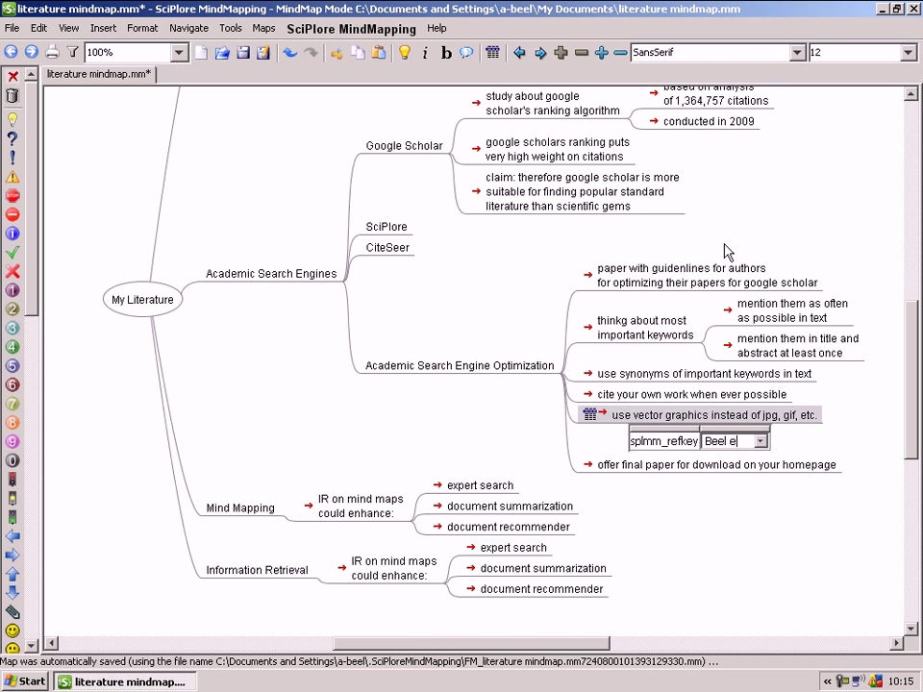
pyautogui.write('t')
pyautogui.press('Return')
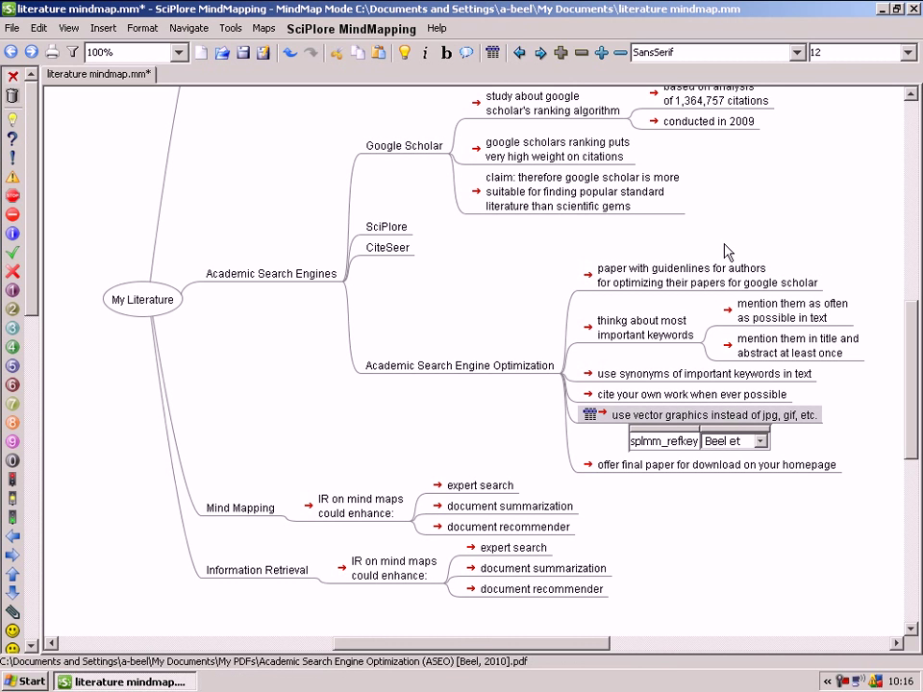
pyautogui.write('al. 2010')
pyautogui.press('Return')
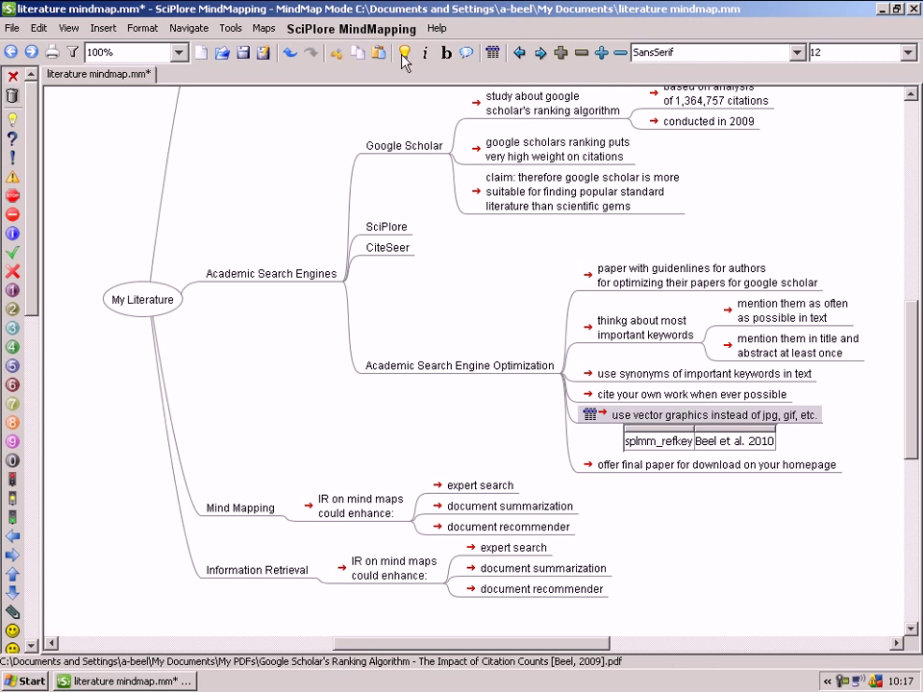
# Set myBibTeXdatabase.bib from My Documents as the BibTeX file in the SciPlore MindMapping preferences.
pyautogui.click(318, 28)
pyautogui.click(375, 91)
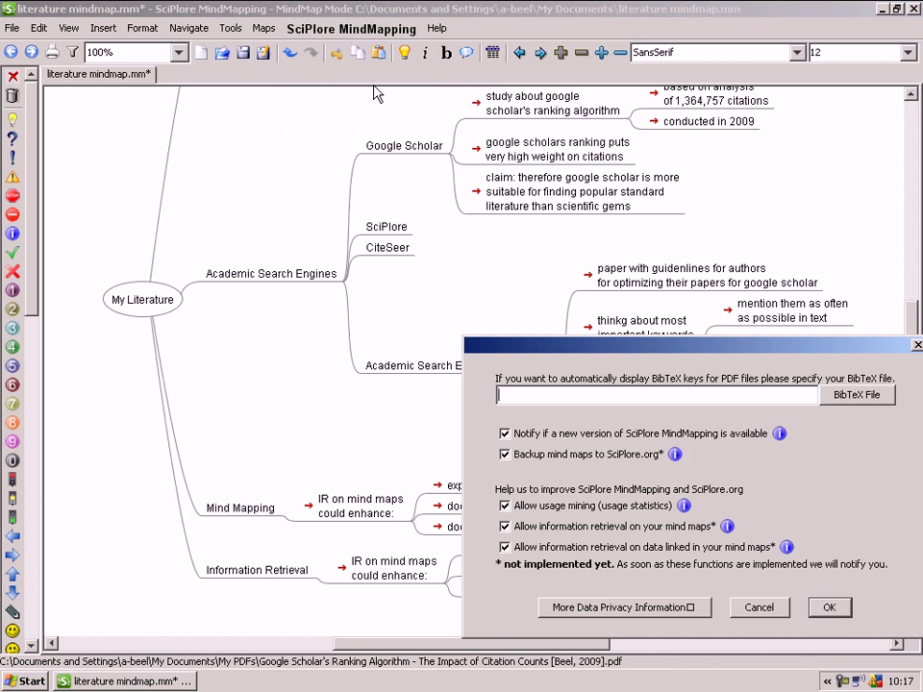
pyautogui.click(858, 402)
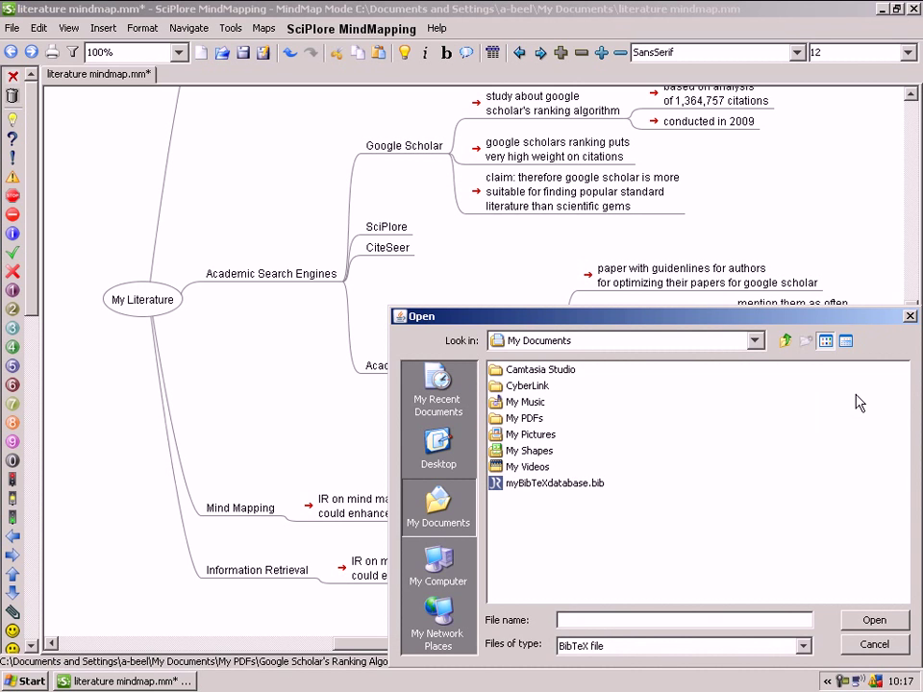
pyautogui.click(576, 482)
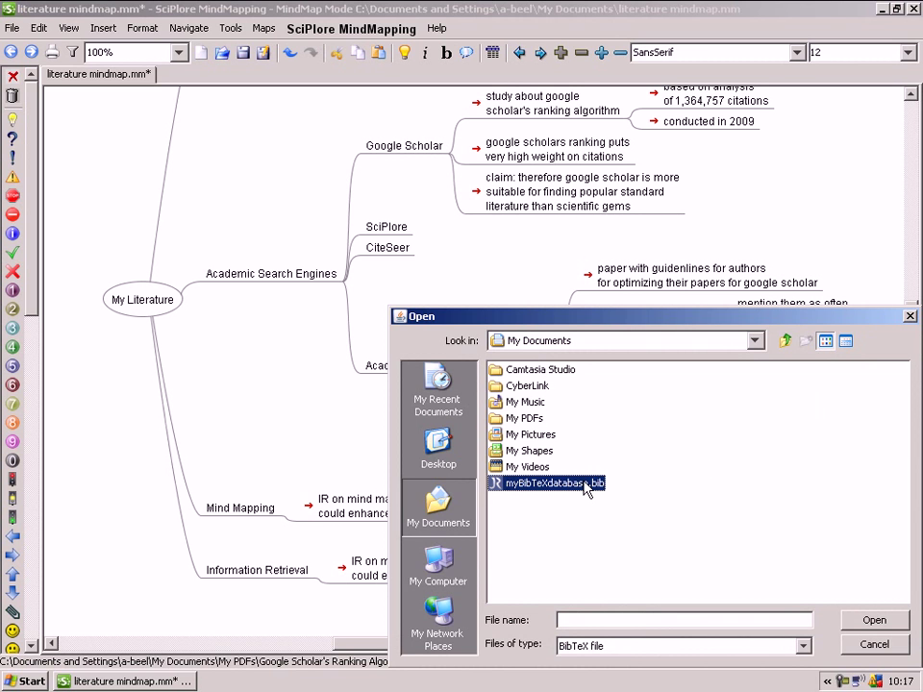
pyautogui.click(870, 621)
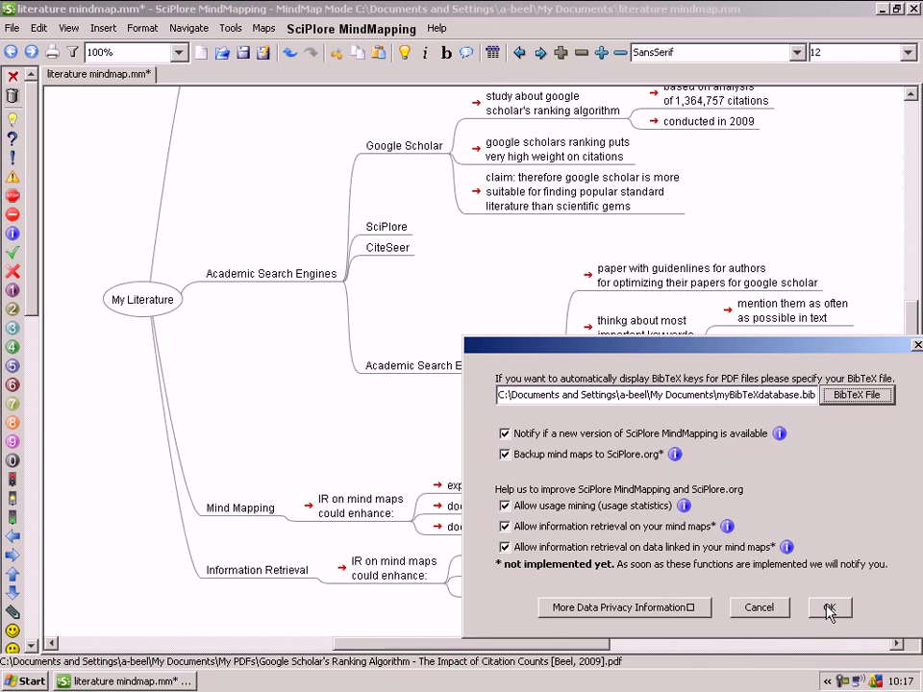
pyautogui.click(827, 607)
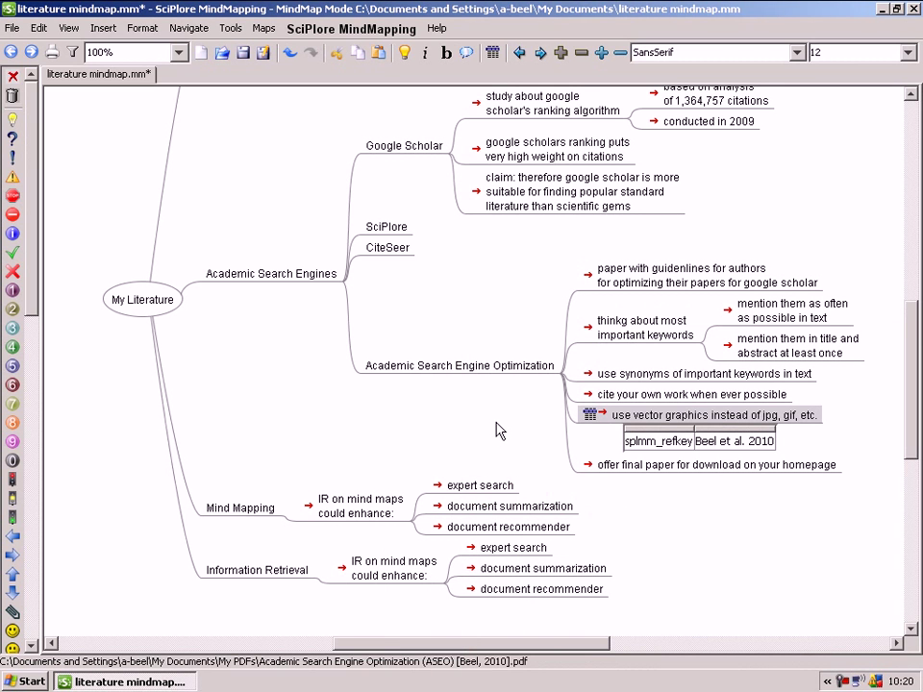
# Update the reference keys in the current mind map from the BibTeX file and dismiss the message.
pyautogui.click(363, 30)
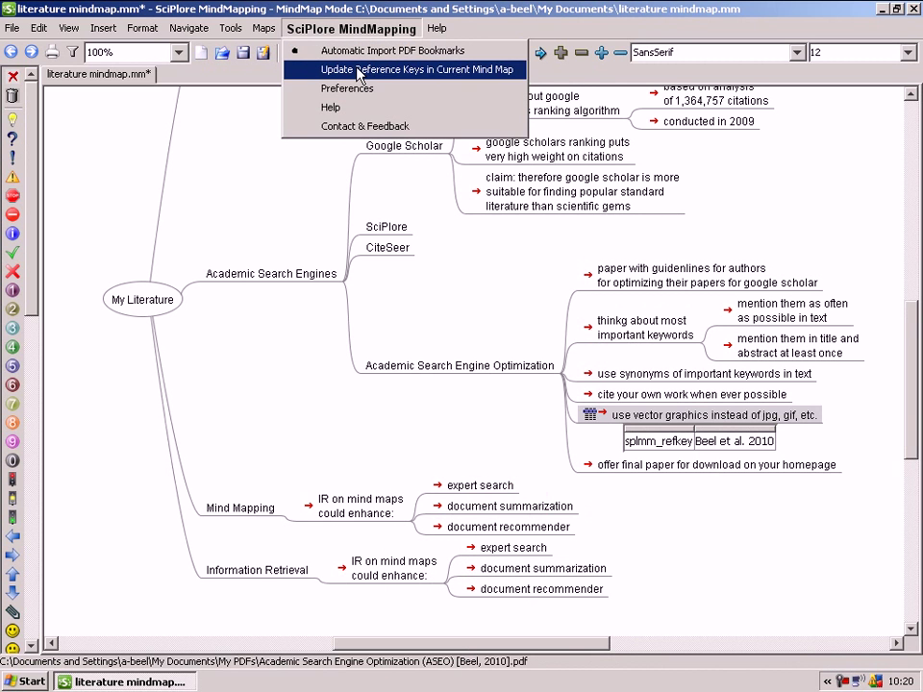
pyautogui.click(358, 70)
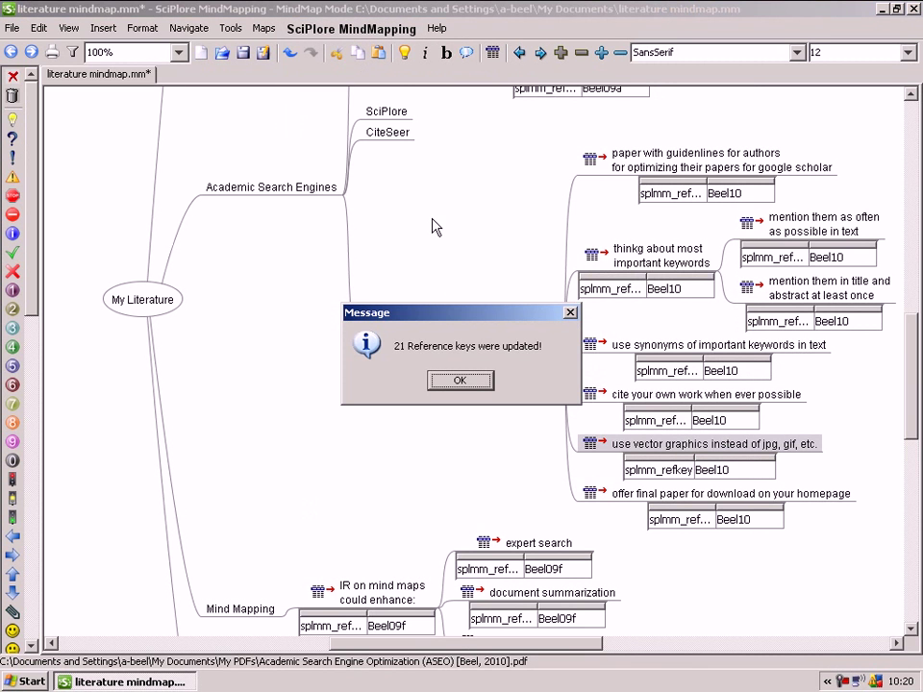
pyautogui.click(458, 380)
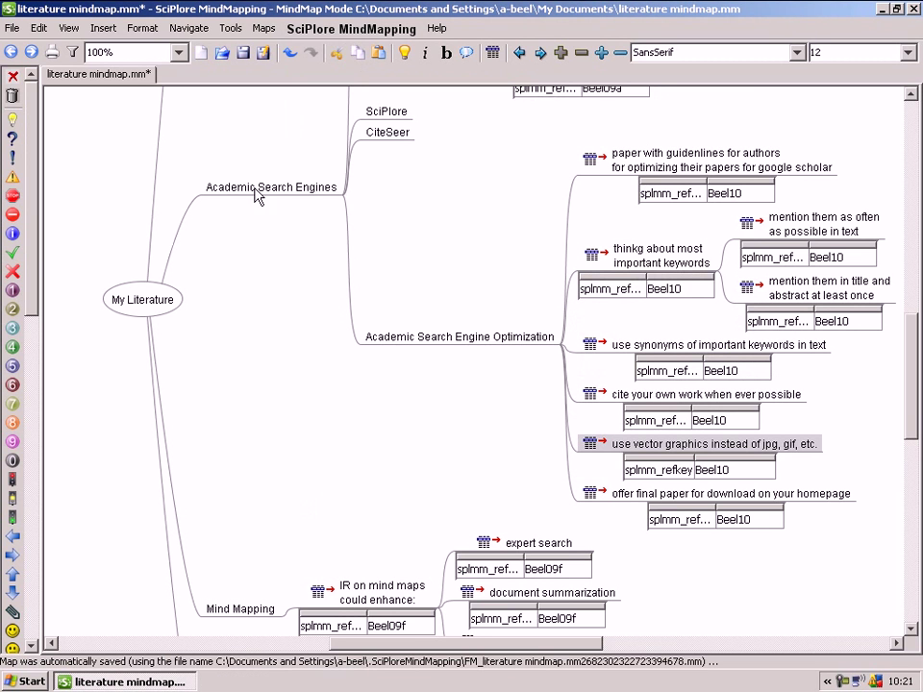
# Hide all node attributes in the literature mind map.
pyautogui.click(67, 27)
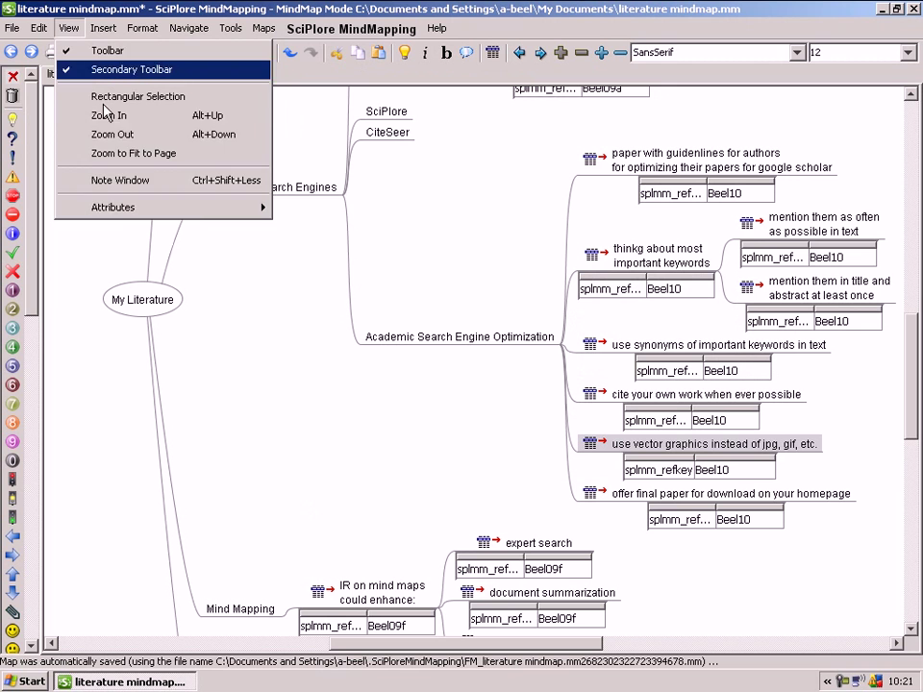
pyautogui.moveTo(254, 208)
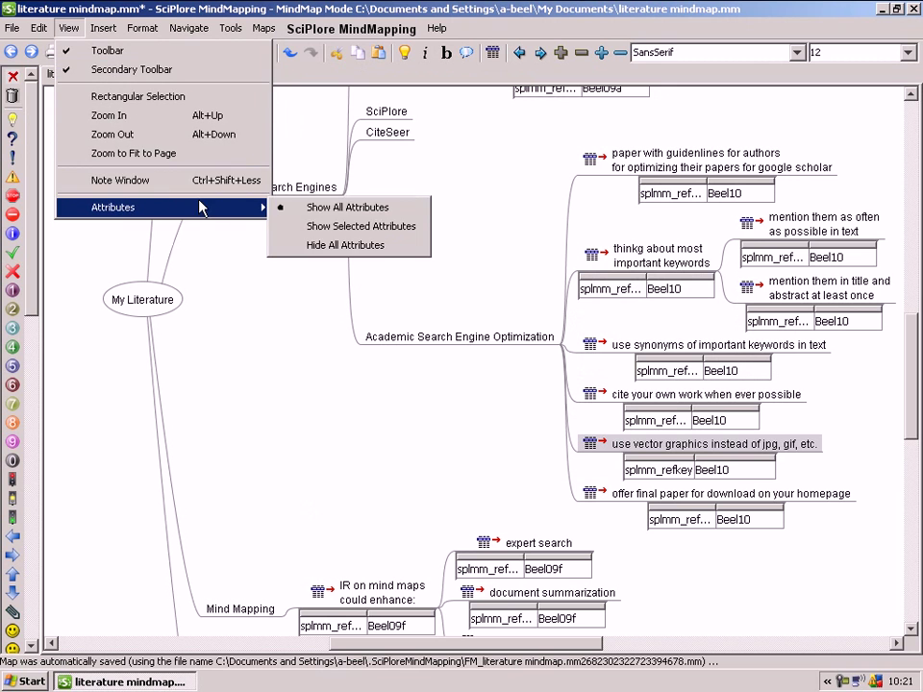
pyautogui.click(321, 248)
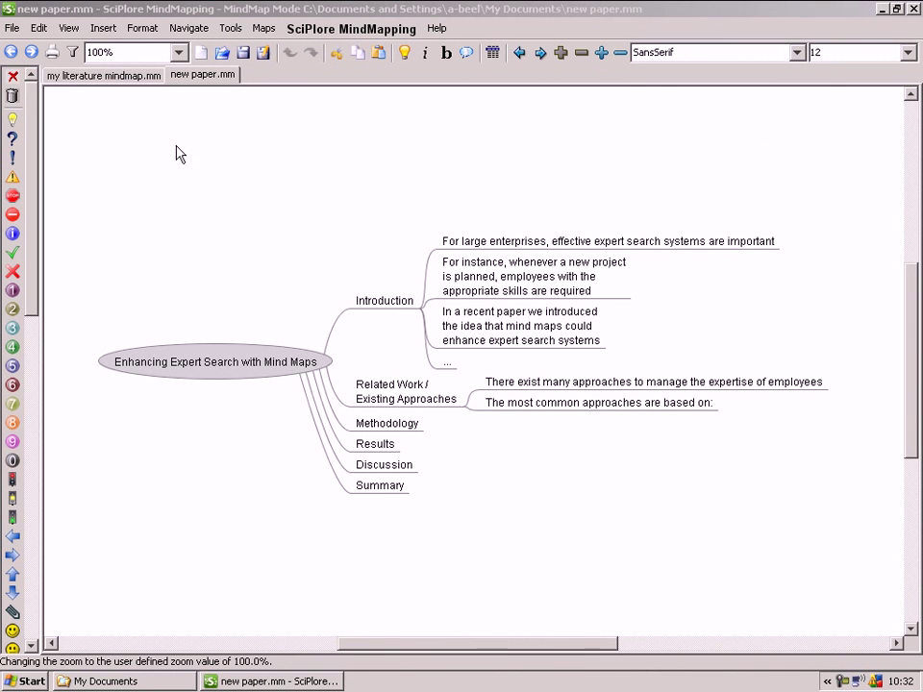
# Show my literature mindmap.mm at 100% zoom and search it for "expert search".
pyautogui.click(112, 77)
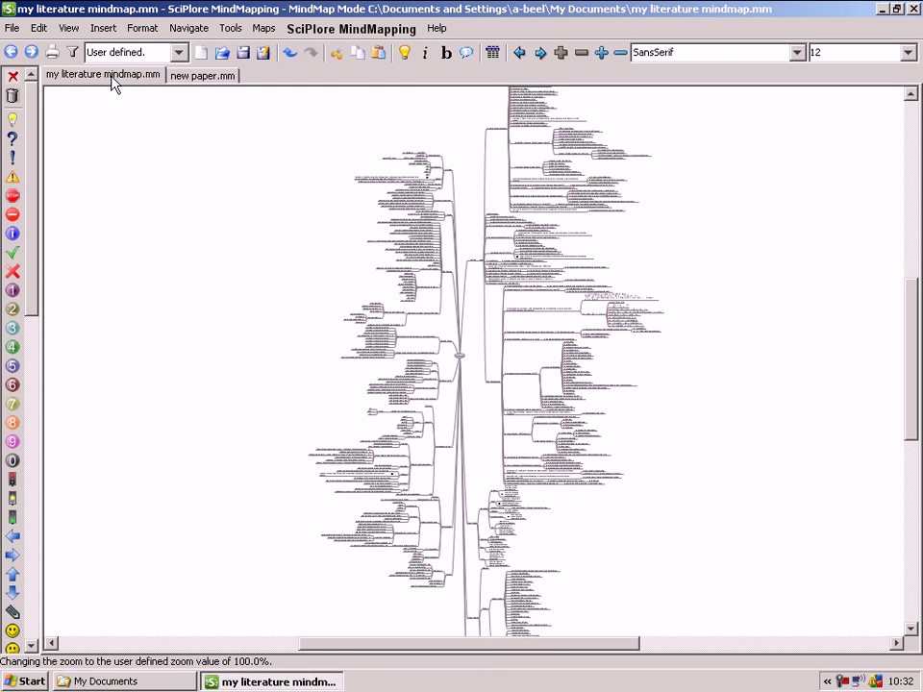
pyautogui.click(182, 52)
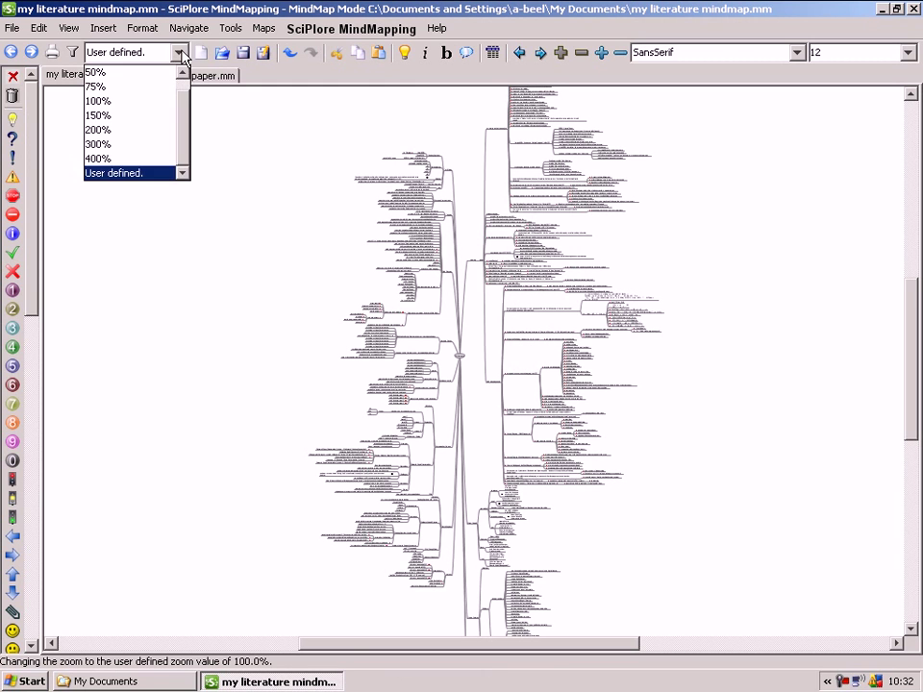
pyautogui.click(140, 102)
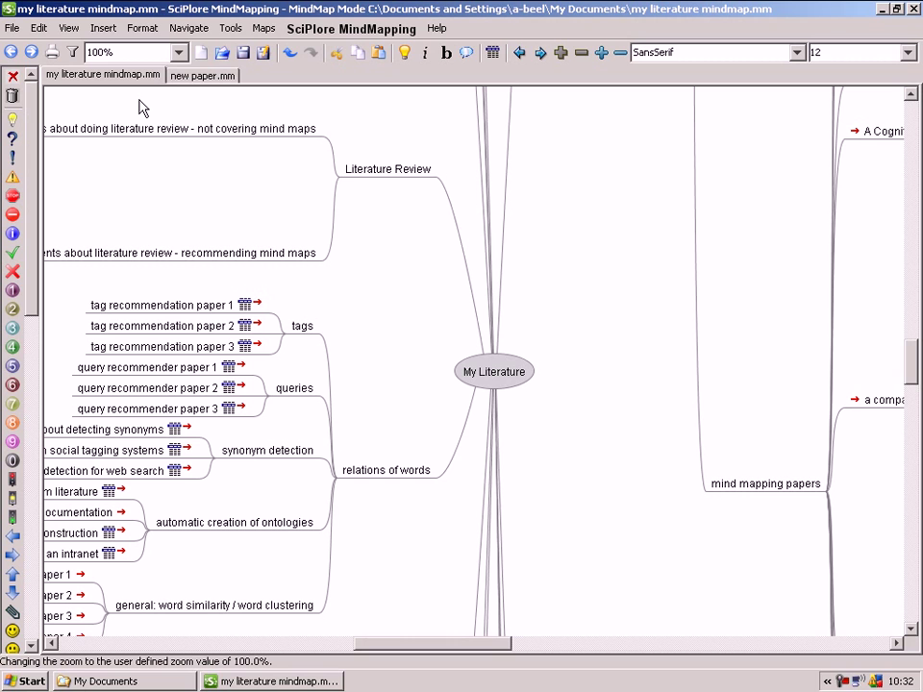
pyautogui.hotkey('ctrl', 'f')
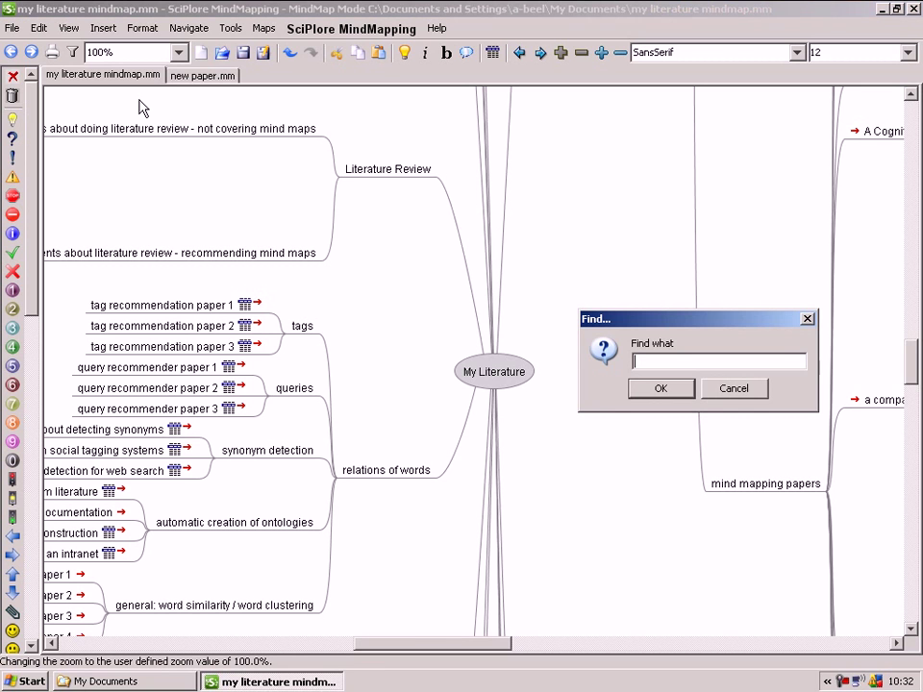
pyautogui.write('expert search')
pyautogui.press('Return')
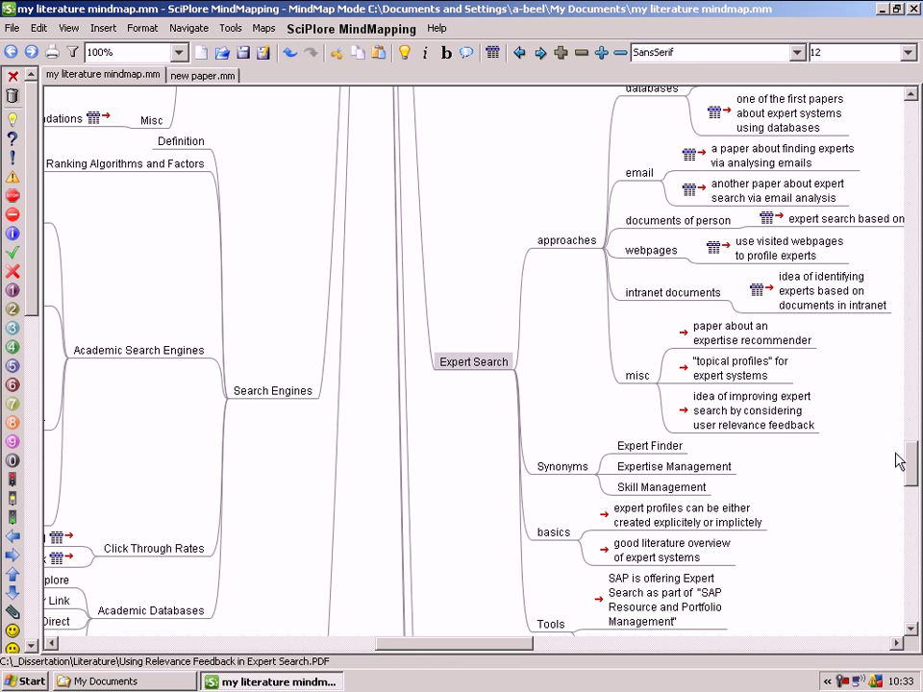
# Copy the databases, email, documents of person, webpages and intranet documents nodes under the Expert Search "approaches" branch.
pyautogui.scroll(3, 903, 456)
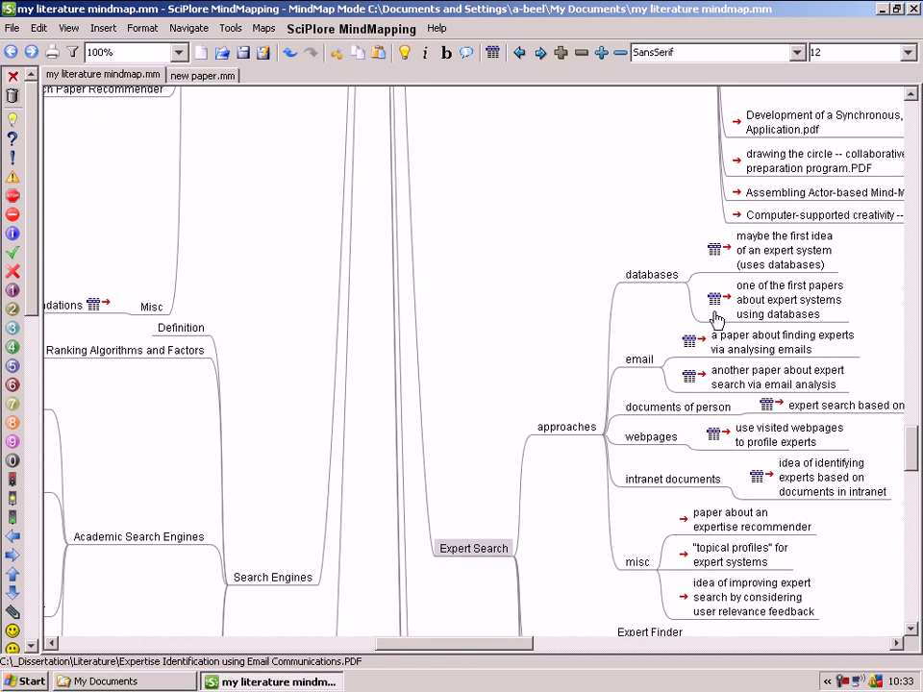
pyautogui.click(659, 282)
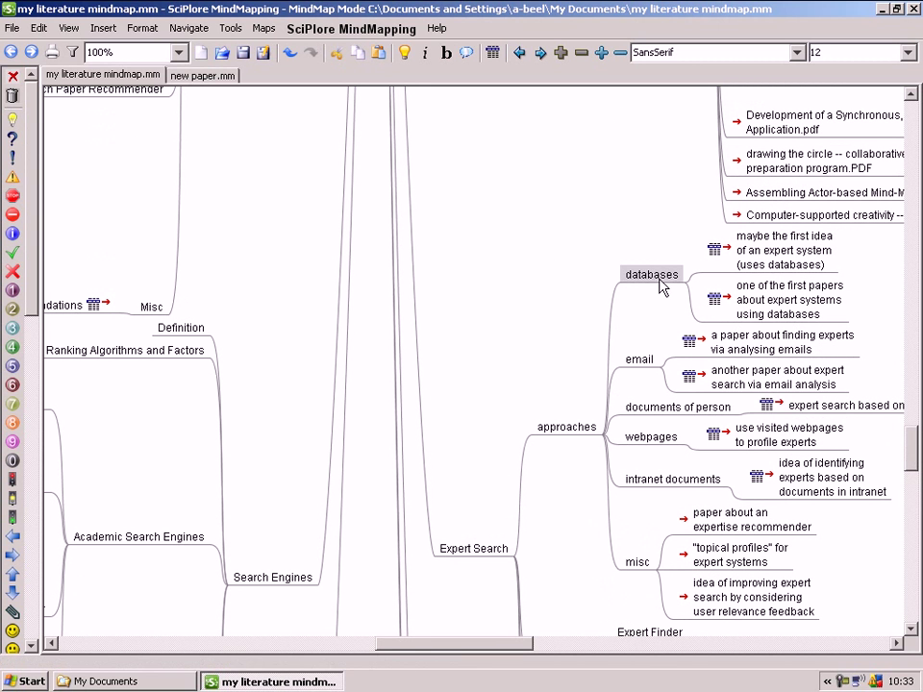
pyautogui.keyDown('ctrl'); pyautogui.click(637, 358); pyautogui.keyUp('ctrl')
pyautogui.keyDown('ctrl'); pyautogui.click(642, 406); pyautogui.keyUp('ctrl')
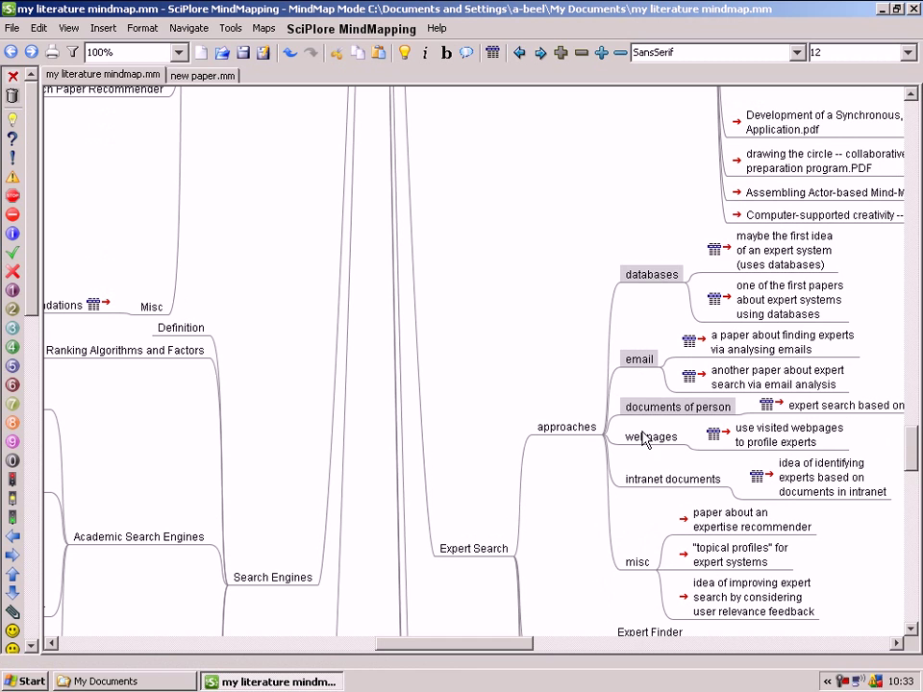
pyautogui.keyDown('ctrl'); pyautogui.click(644, 438); pyautogui.keyUp('ctrl')
pyautogui.keyDown('ctrl'); pyautogui.click(643, 485); pyautogui.keyUp('ctrl')
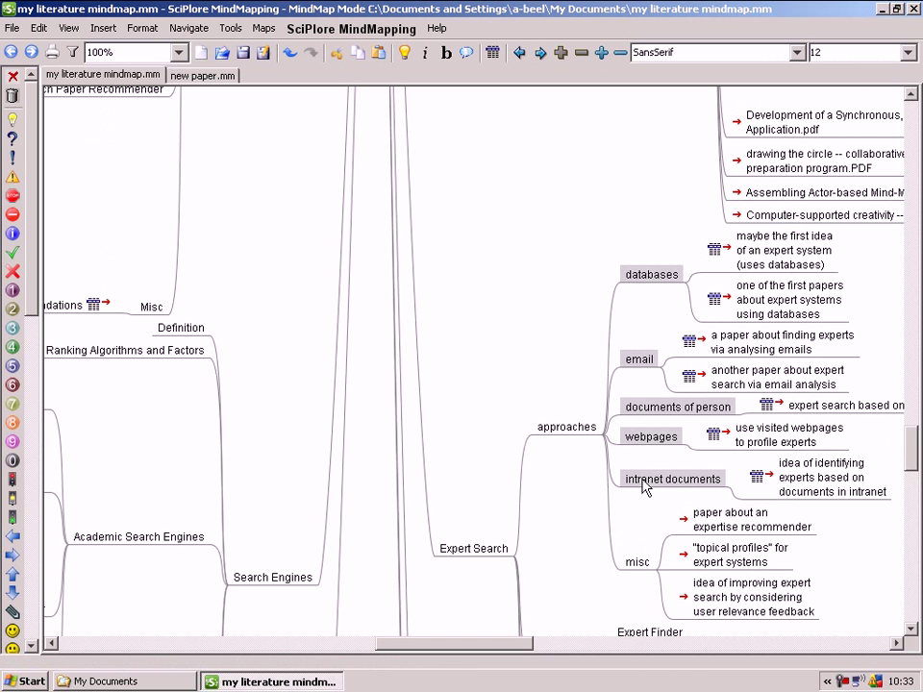
pyautogui.rightClick(643, 485)
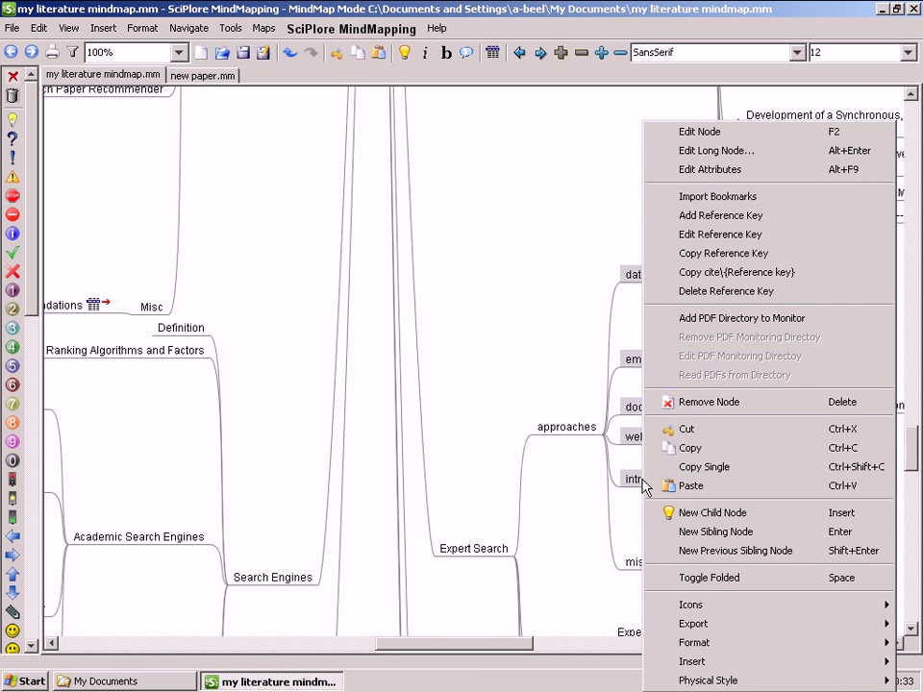
pyautogui.click(692, 447)
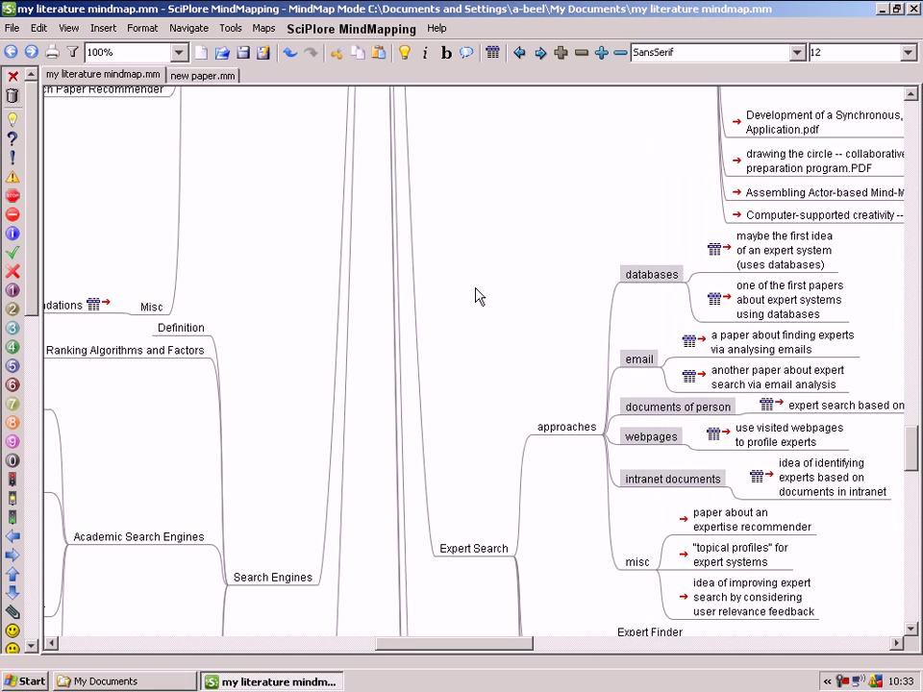
# Paste the copied approach nodes under "Related Work / Existing Approaches" in new paper.mm.
pyautogui.click(214, 79)
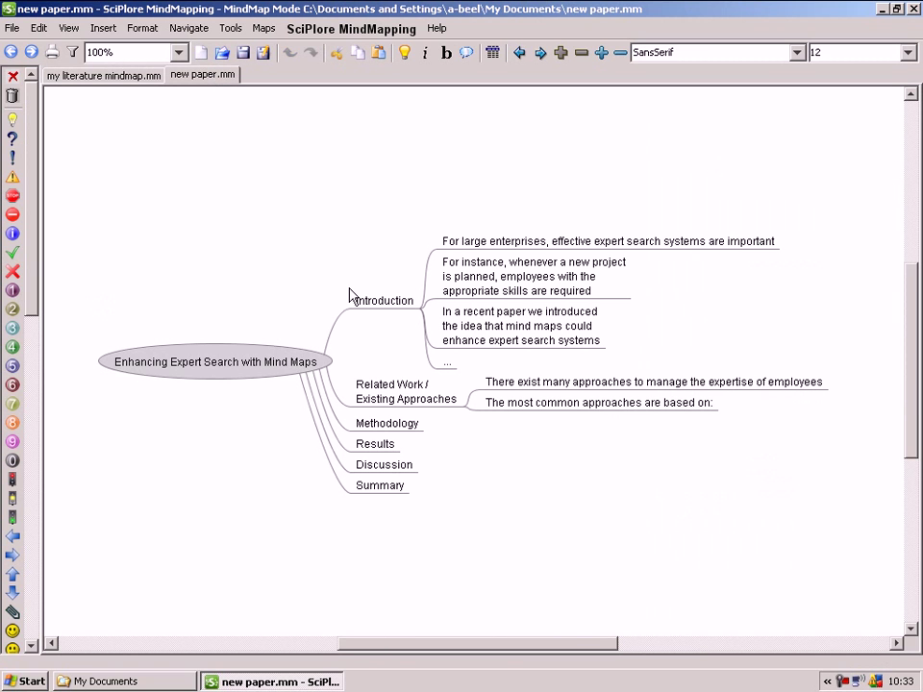
pyautogui.click(408, 402)
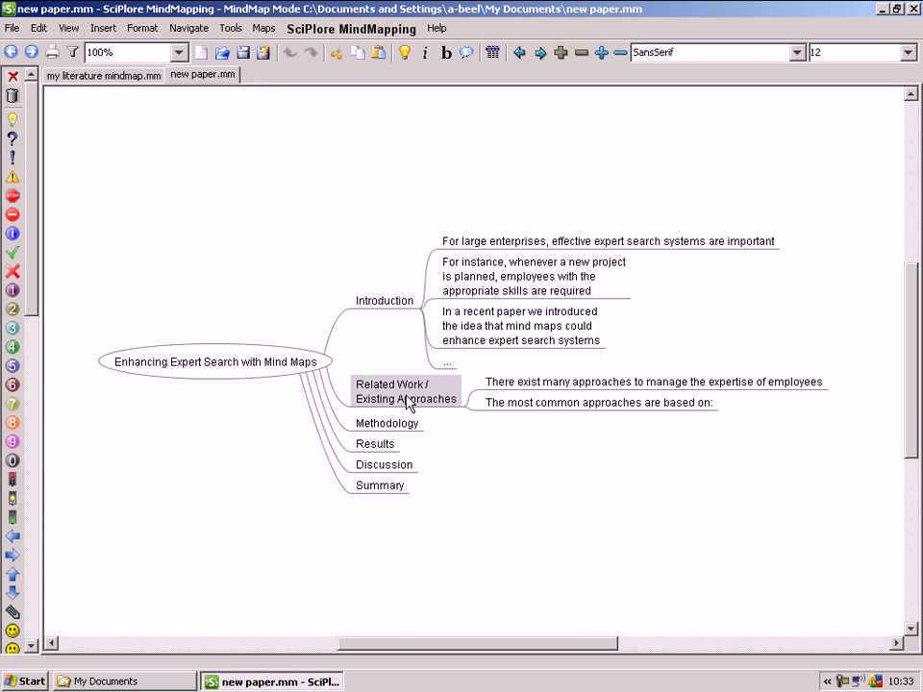
pyautogui.rightClick(407, 401)
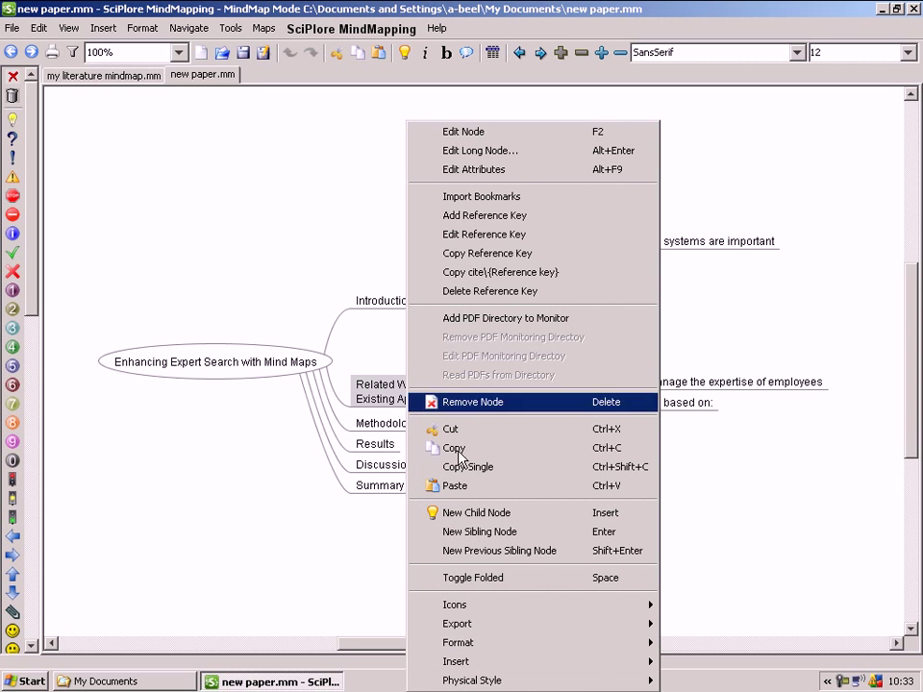
pyautogui.click(469, 486)
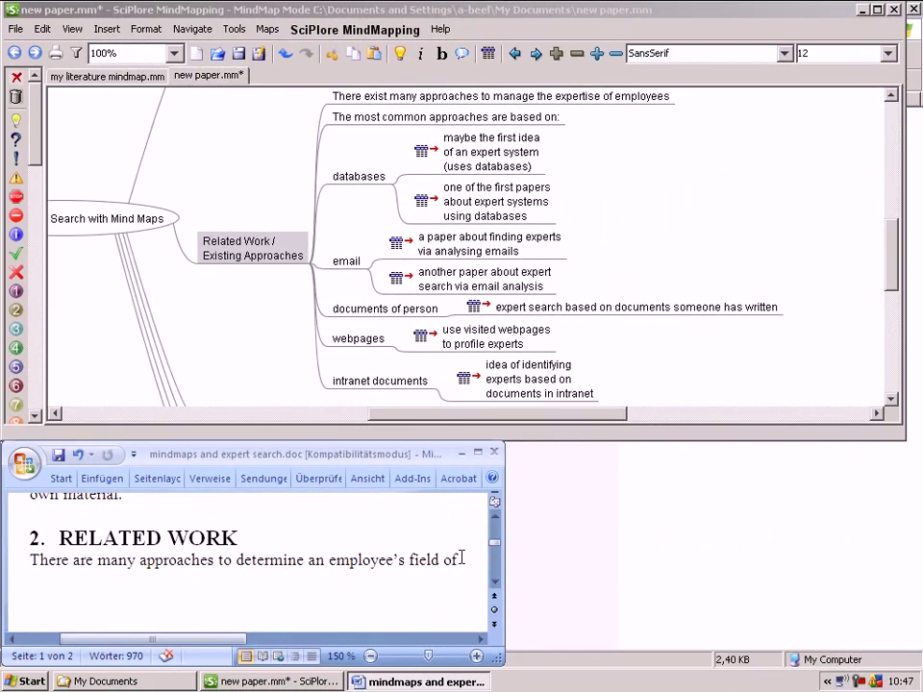
# In the Word document, complete the first sentence of the Related Work section with "expertise .".
pyautogui.write('e')
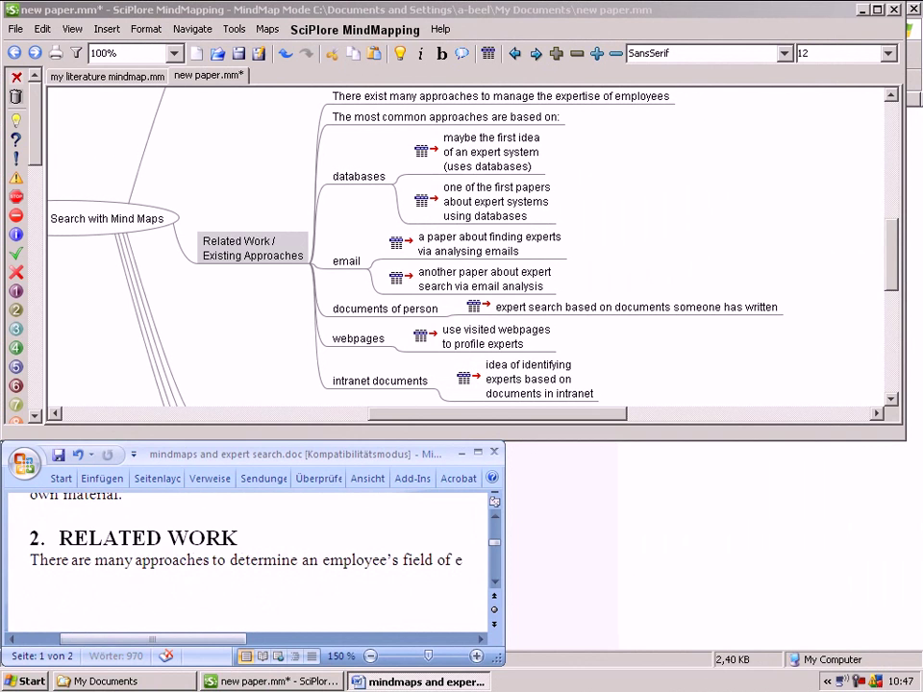
pyautogui.write('xpertise')
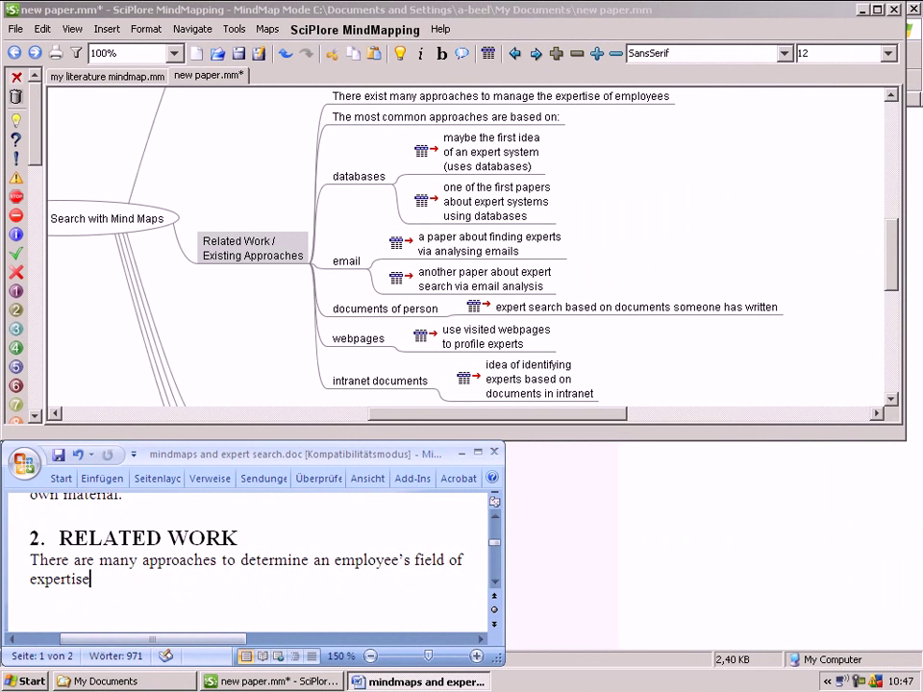
pyautogui.write(' .')
# In new paper.mm, copy the reference keys of all seven paper nodes under the databases, email, documents, webpages and intranet branches.
pyautogui.click(510, 375)
pyautogui.keyDown('ctrl'); pyautogui.click(495, 334); pyautogui.keyUp('ctrl')
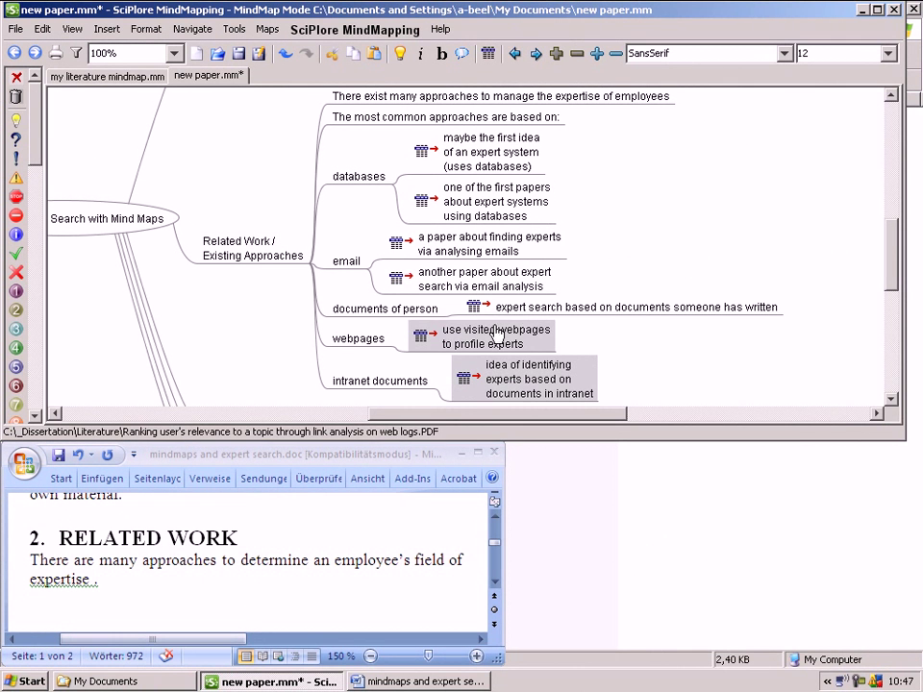
pyautogui.keyDown('ctrl'); pyautogui.click(528, 310); pyautogui.keyUp('ctrl')
pyautogui.keyDown('ctrl'); pyautogui.click(475, 284); pyautogui.keyUp('ctrl')
pyautogui.keyDown('ctrl'); pyautogui.click(480, 248); pyautogui.keyUp('ctrl')
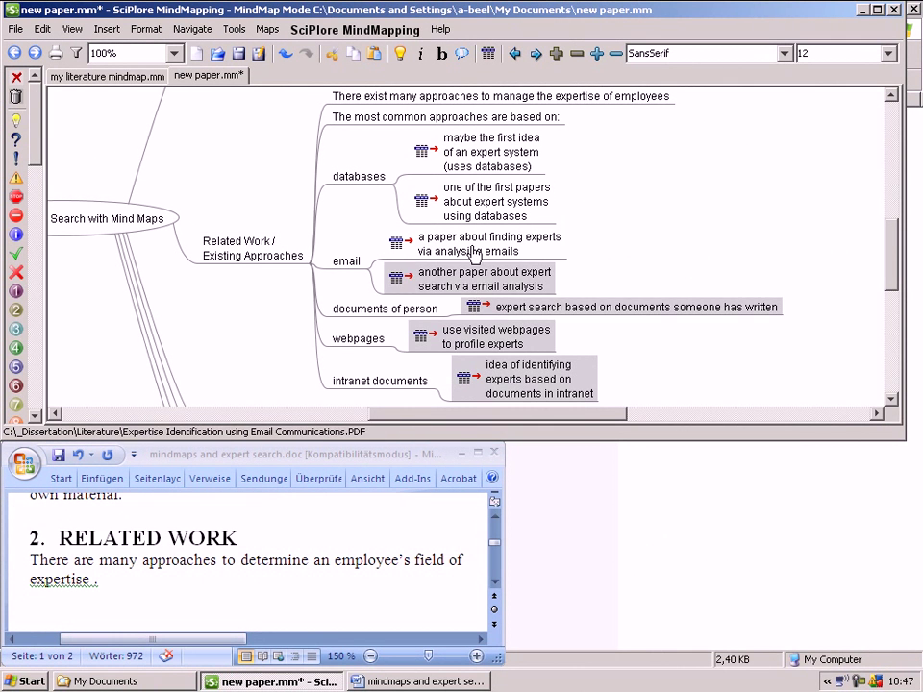
pyautogui.keyDown('ctrl'); pyautogui.click(471, 204); pyautogui.keyUp('ctrl')
pyautogui.keyDown('ctrl'); pyautogui.click(474, 159); pyautogui.keyUp('ctrl')
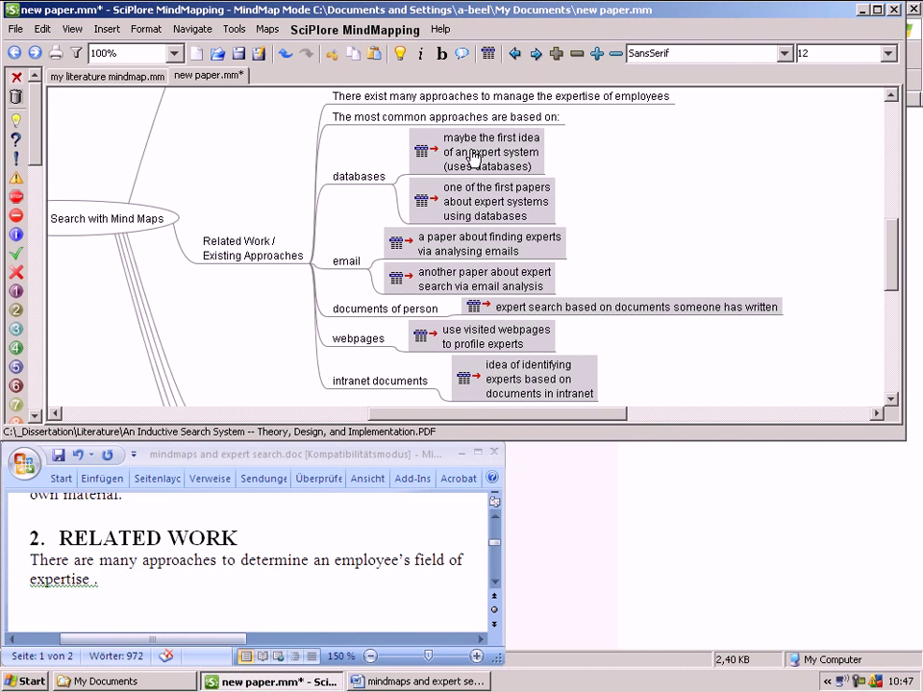
pyautogui.rightClick(473, 158)
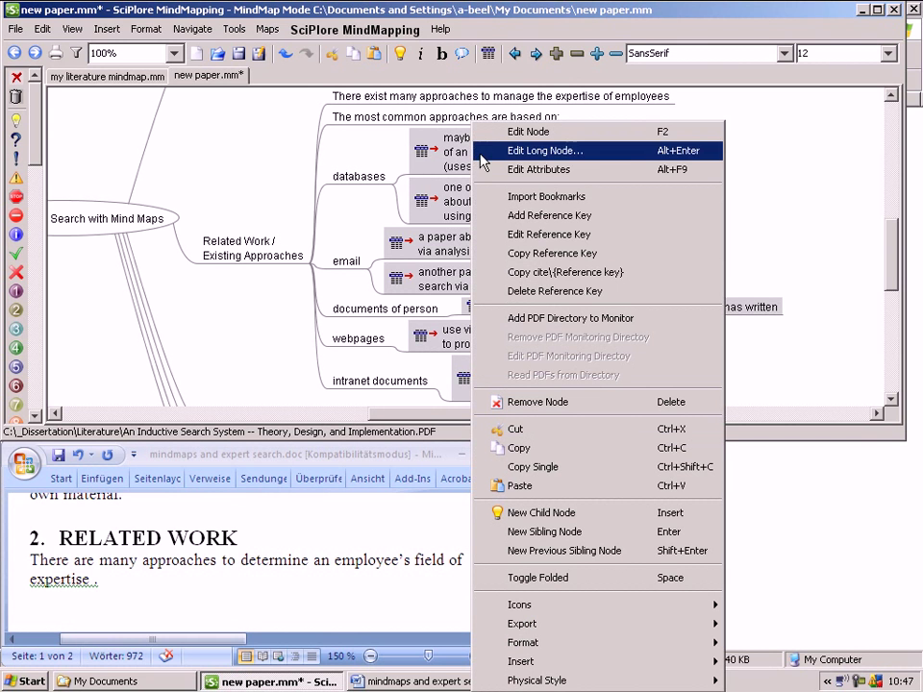
pyautogui.click(522, 257)
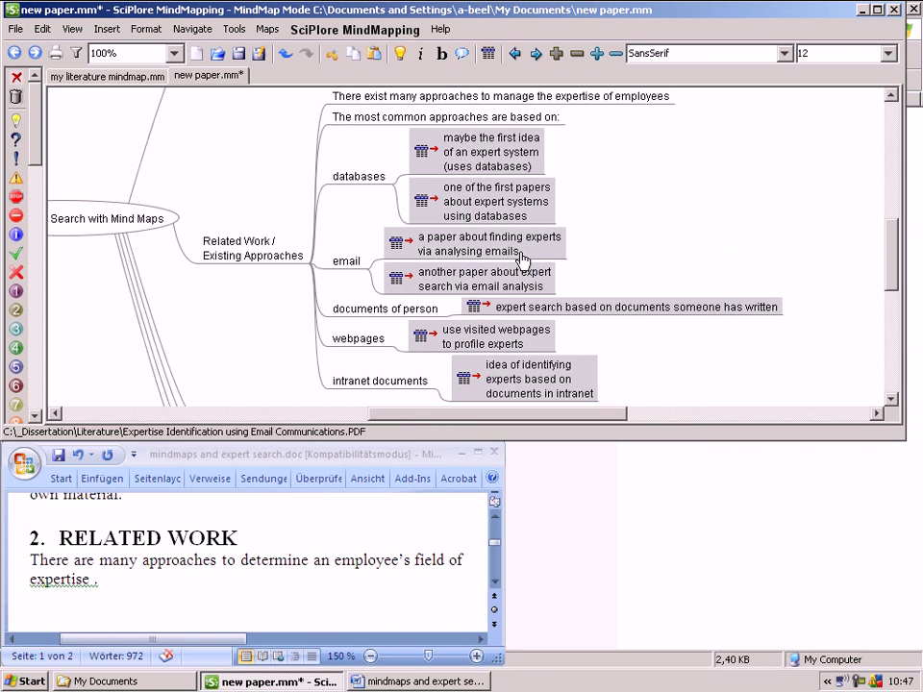
# In the Word document, insert a BibTeX4Word citation with the copied reference keys between "expertise" and the period.
pyautogui.click(93, 579)
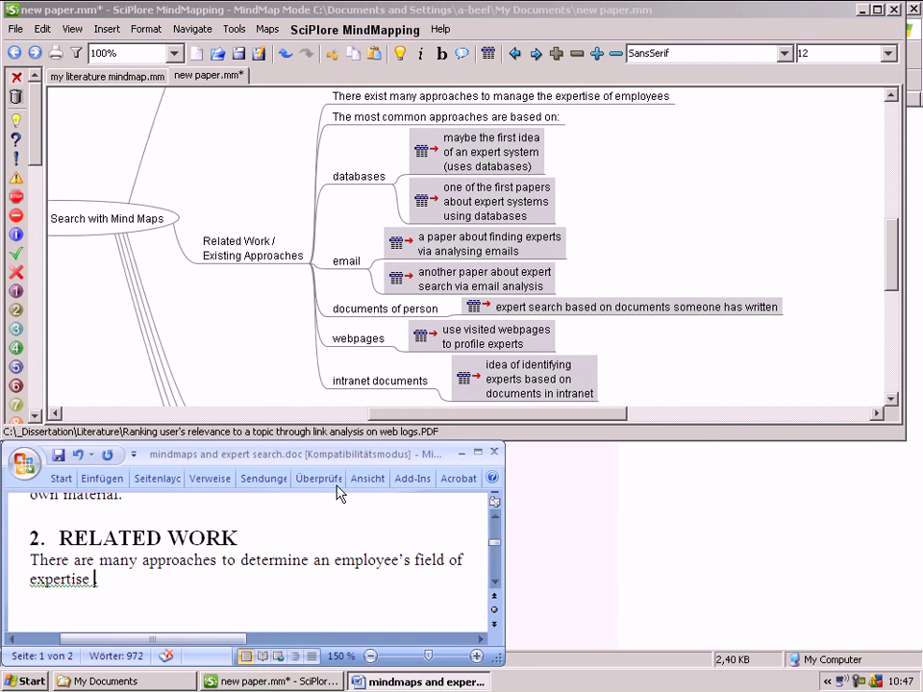
pyautogui.click(408, 481)
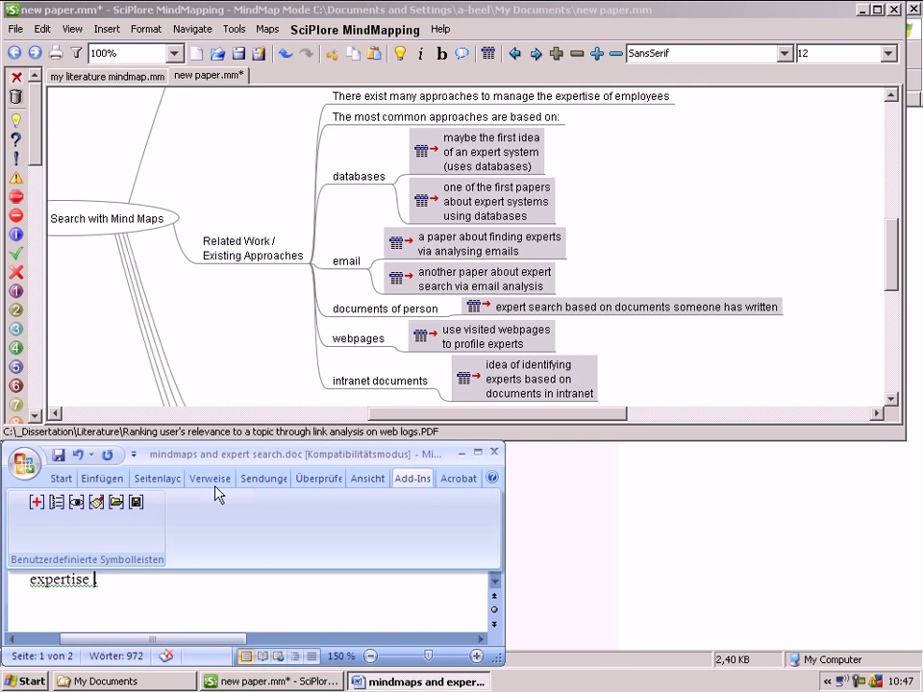
pyautogui.click(37, 502)
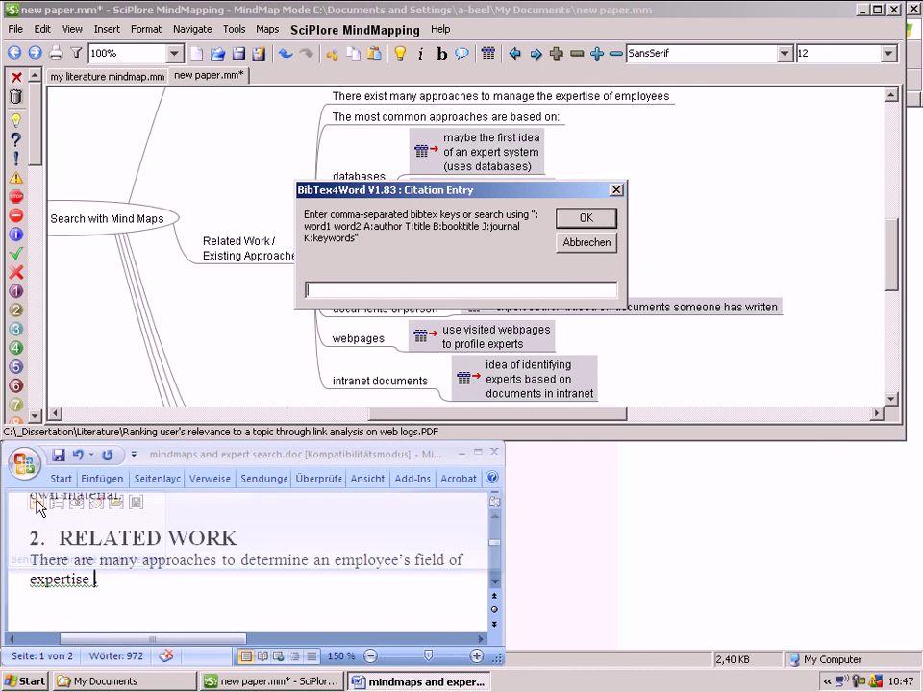
pyautogui.rightClick(348, 294)
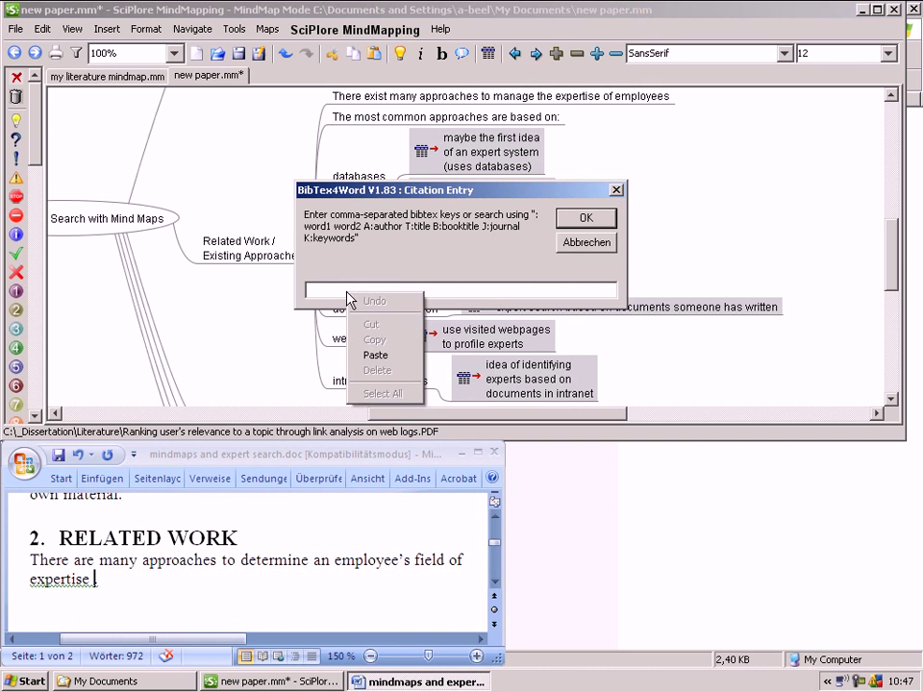
pyautogui.click(366, 355)
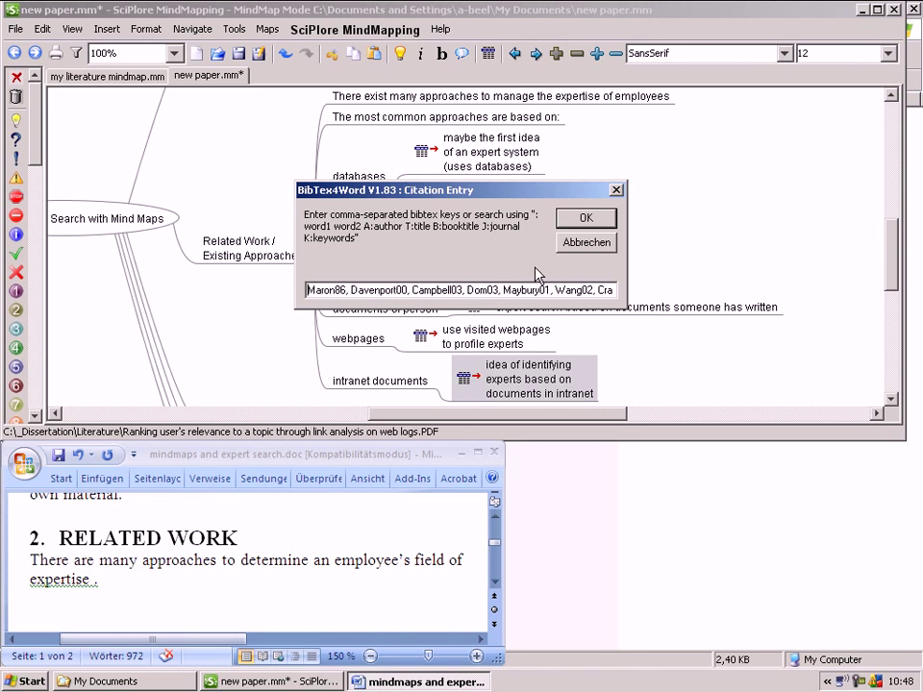
pyautogui.click(583, 221)
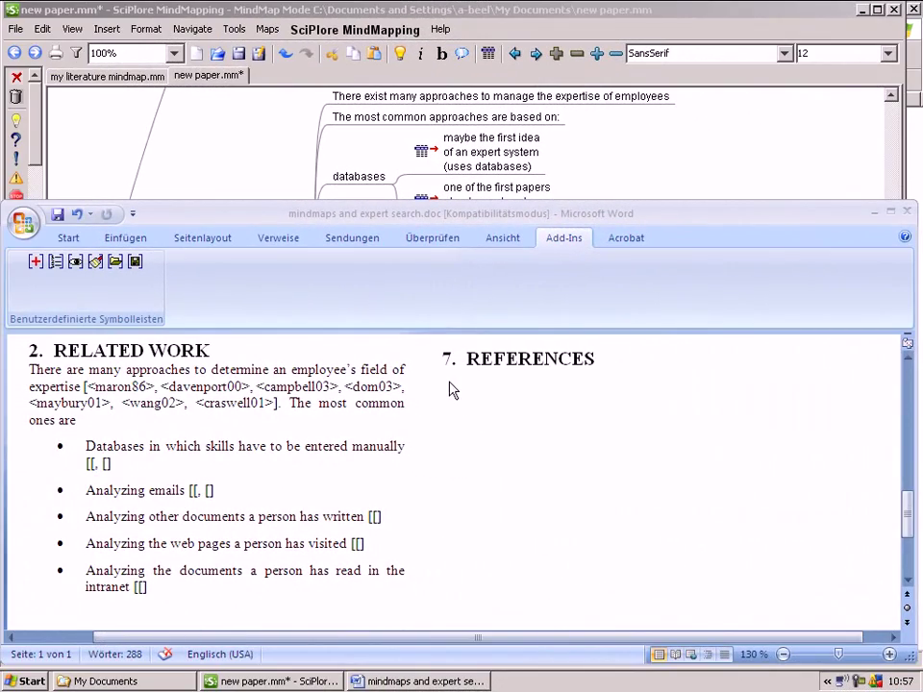
# Add an empty line below the REFERENCES heading in the Word document.
pyautogui.click(447, 382)
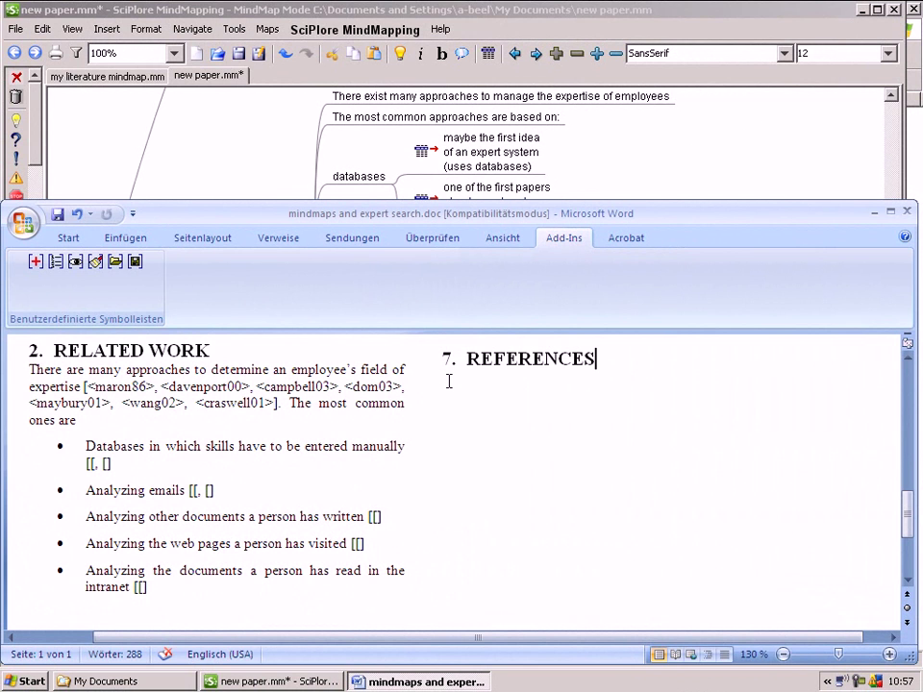
pyautogui.press('Return')
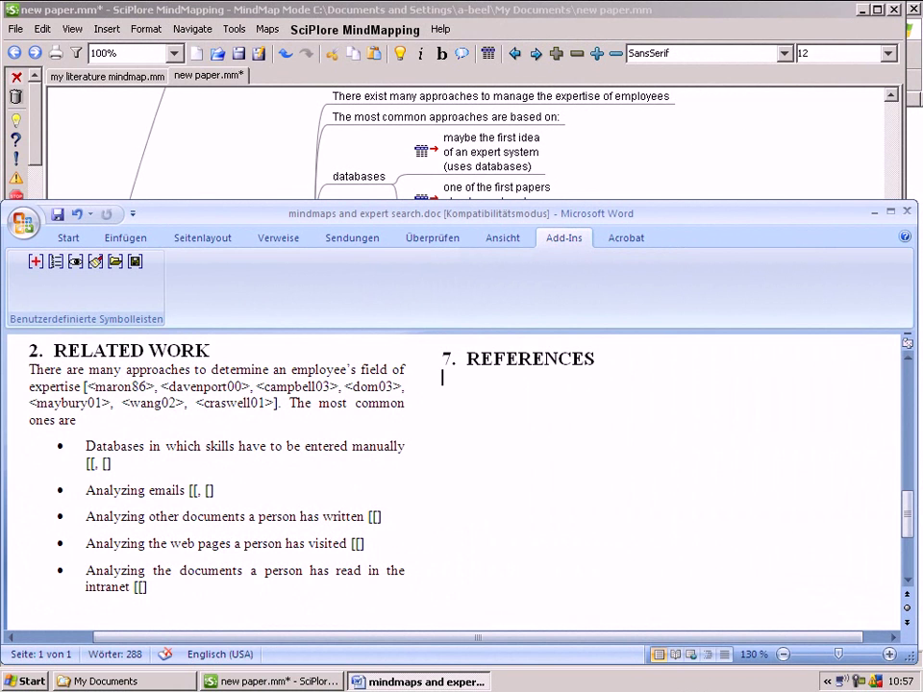